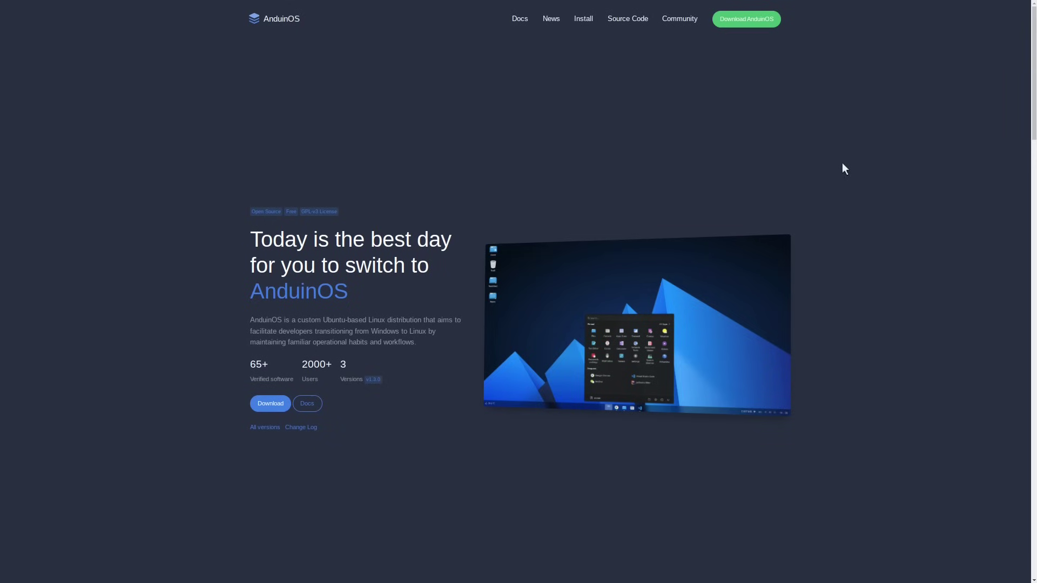
Jump to the version choices and open the download options for the Plucky Puffin 1.3 card
{"action": "key", "text": "ctrl+0"}
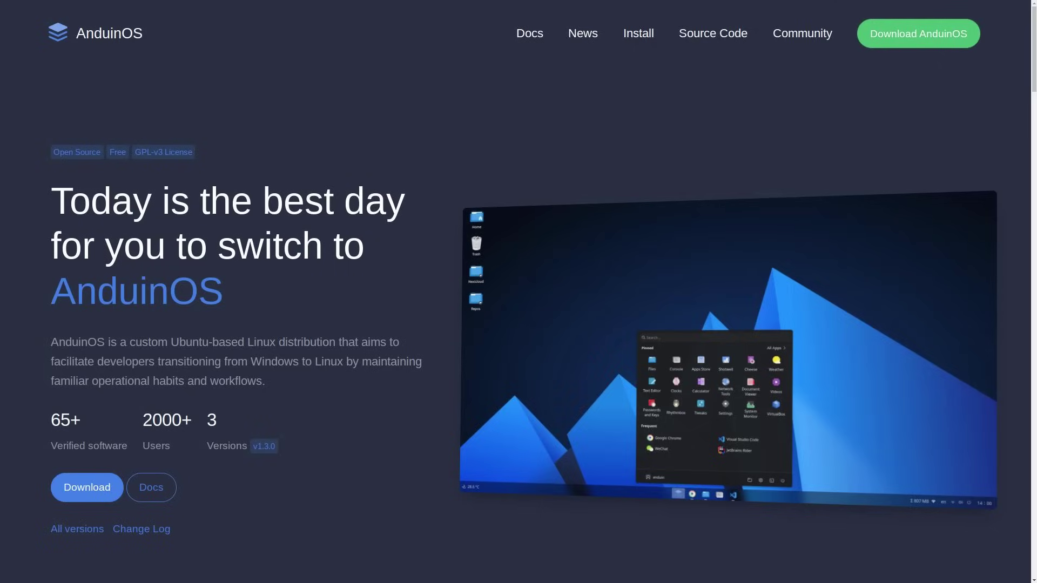
{"action": "key", "text": "ctrl+minus"}
{"action": "key", "text": "ctrl+minus"}
{"action": "key", "text": "ctrl+minus"}
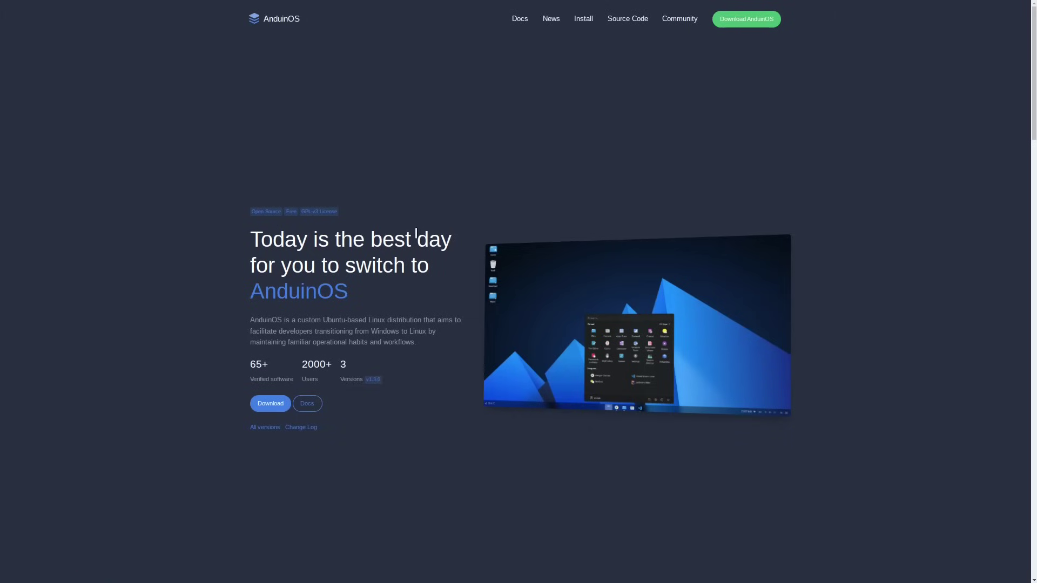
{"action": "left_click", "coordinate": [270, 407]}
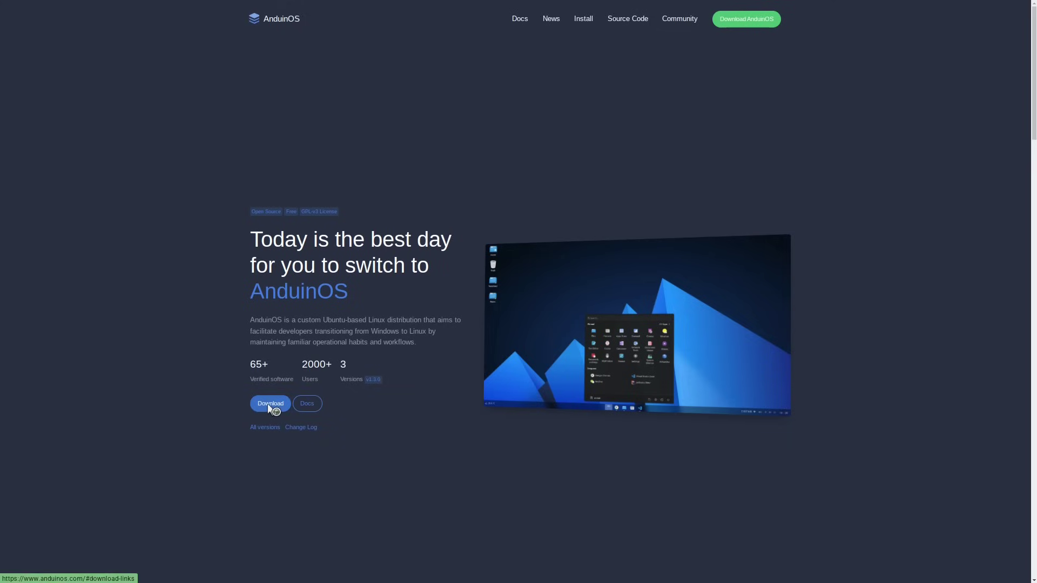
{"action": "left_click", "coordinate": [269, 406]}
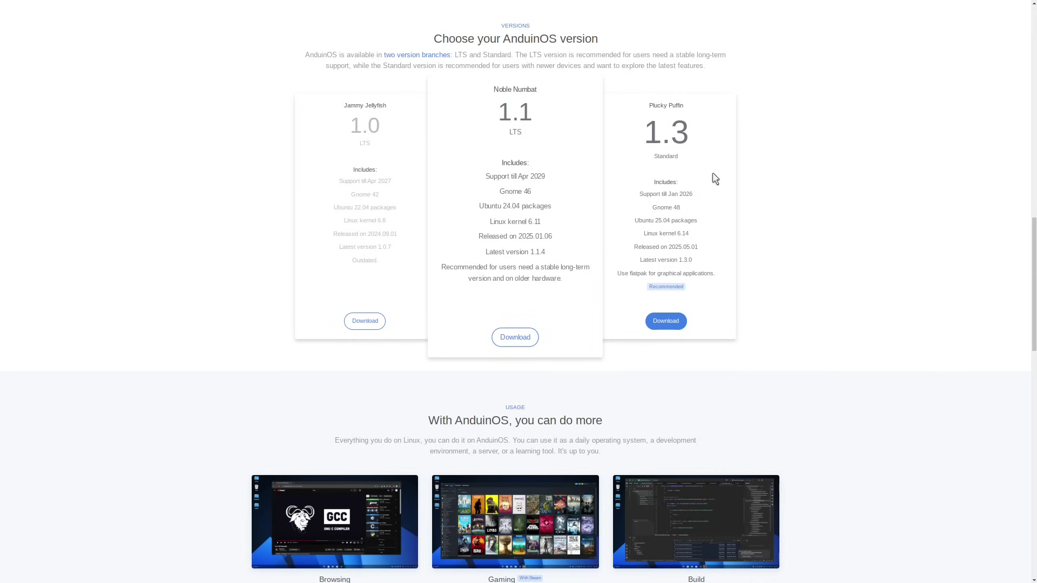
{"action": "left_click", "coordinate": [664, 319]}
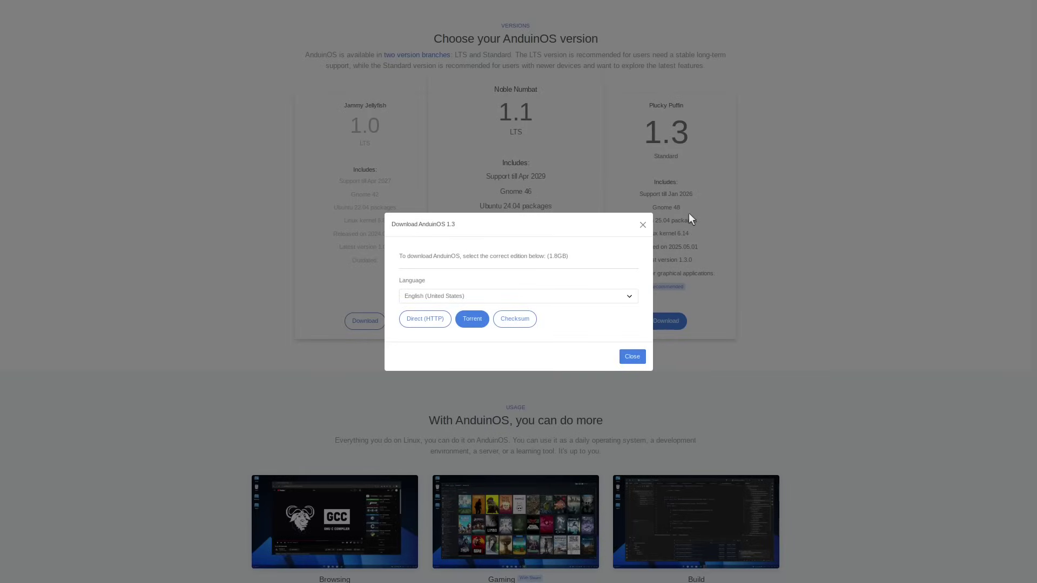
Download the AnduinOS 1.3 torrent and close the Download AnduinOS 1.3 dialog
{"action": "left_click", "coordinate": [474, 322]}
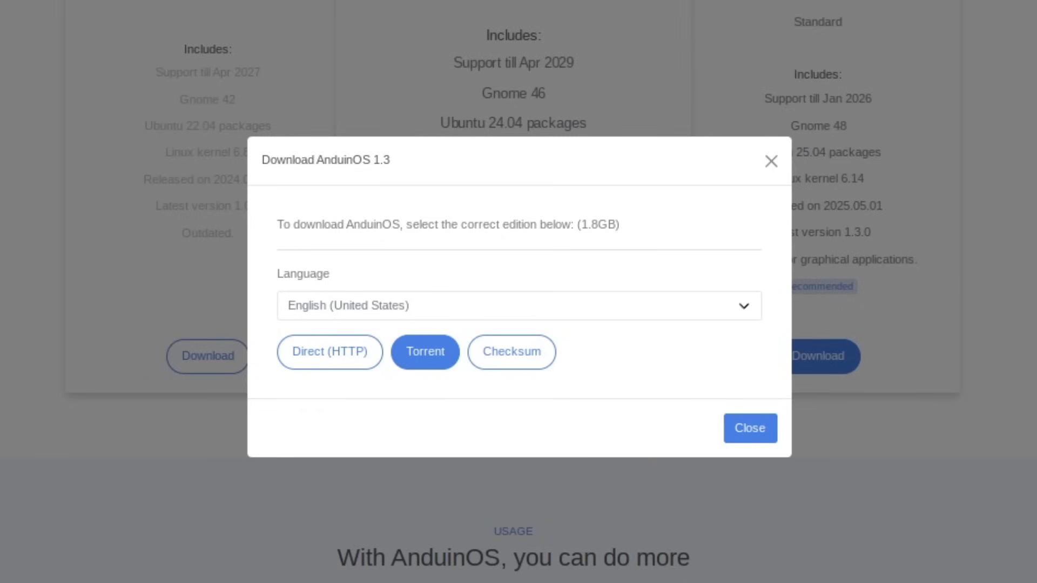
{"action": "left_click", "coordinate": [772, 161]}
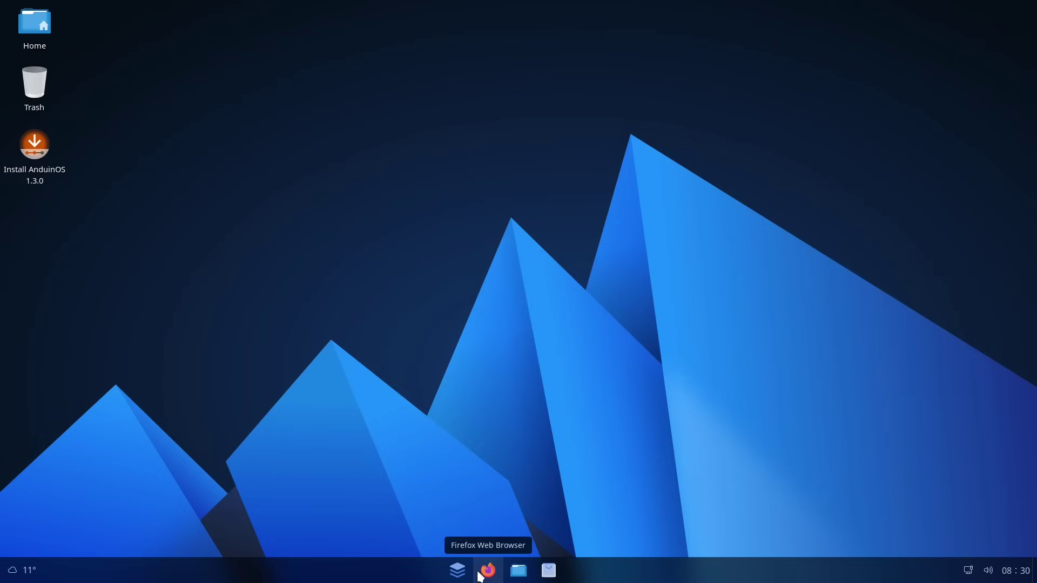
{"action": "left_click", "coordinate": [458, 571]}
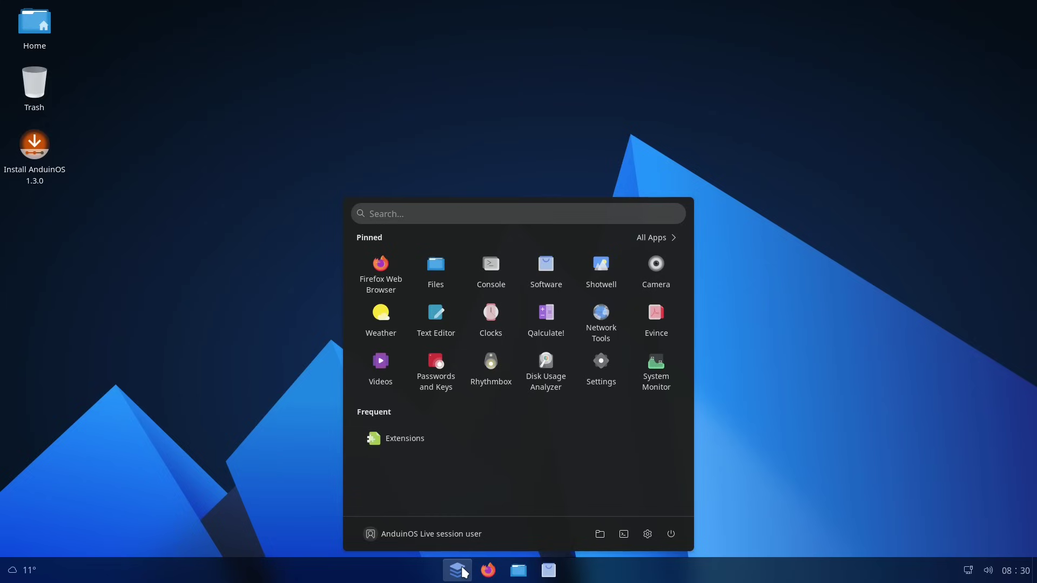
{"action": "left_click", "coordinate": [463, 571]}
{"action": "left_click", "coordinate": [463, 571]}
{"action": "left_click", "coordinate": [463, 572]}
{"action": "left_click_drag", "start_coordinate": [397, 246], "coordinate": [406, 421]}
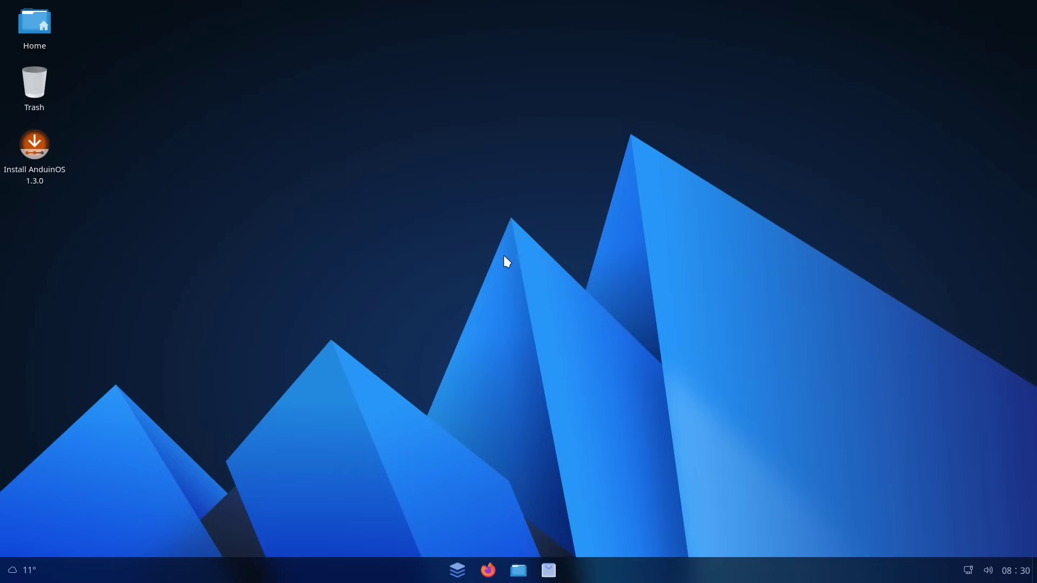
{"action": "left_click_drag", "start_coordinate": [361, 225], "coordinate": [47, 533]}
{"action": "left_click", "coordinate": [458, 570]}
{"action": "left_click", "coordinate": [457, 570]}
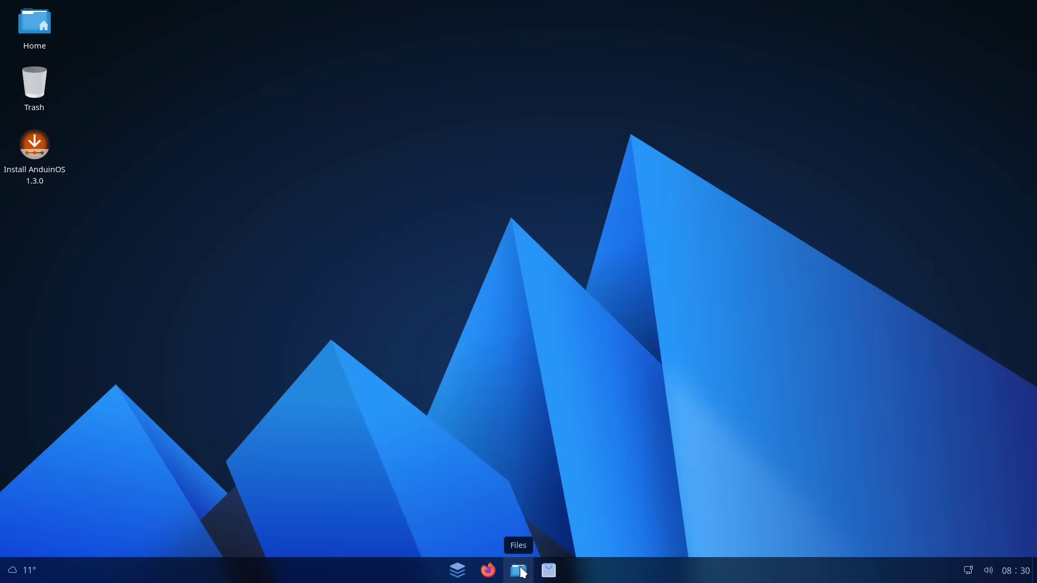
{"action": "left_click", "coordinate": [520, 571]}
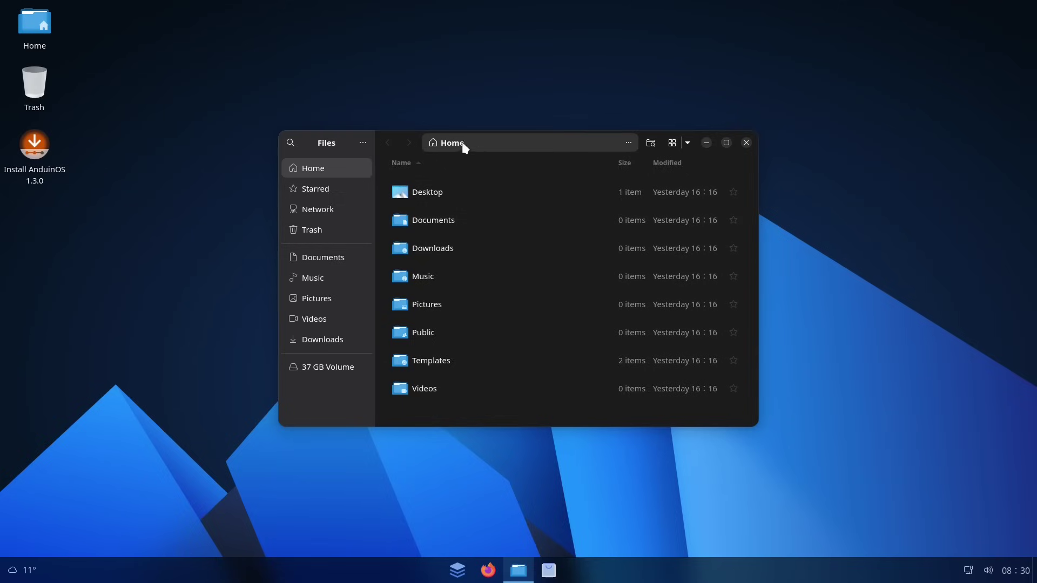
{"action": "left_click_drag", "start_coordinate": [409, 136], "coordinate": [424, 106]}
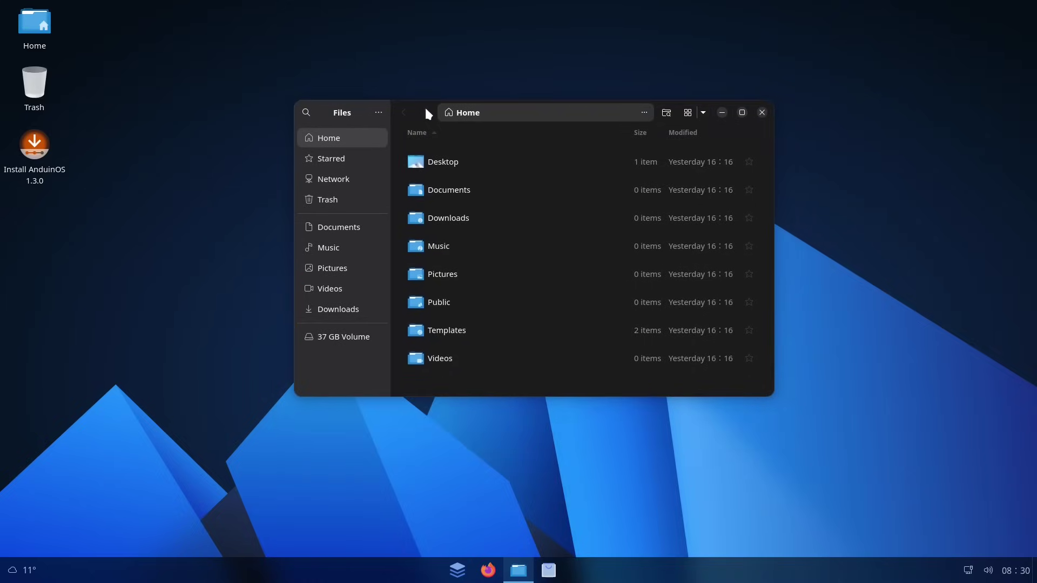
{"action": "left_click", "coordinate": [347, 198]}
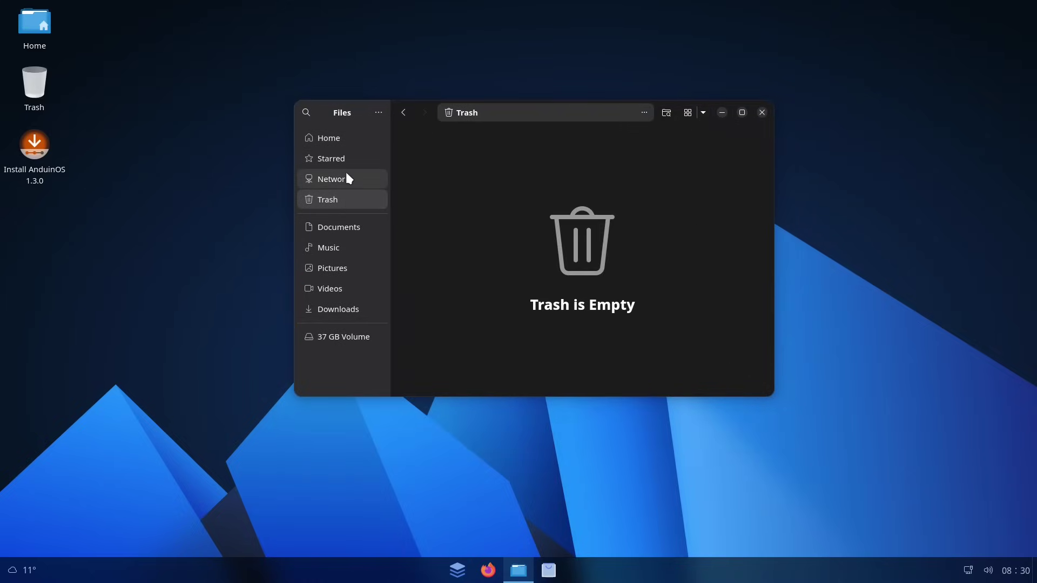
{"action": "key", "text": "ctrl+w"}
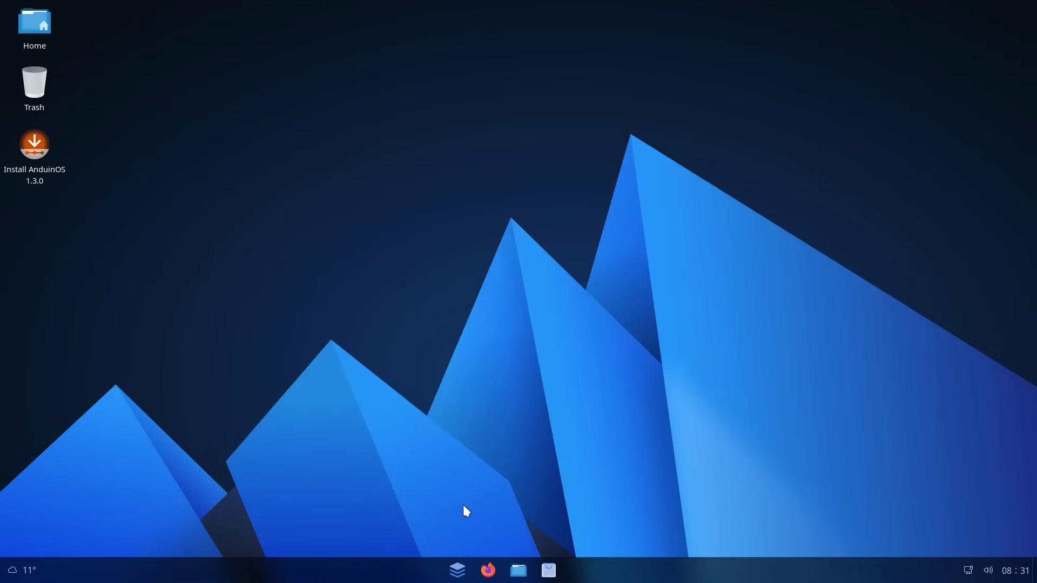
Open Settings full screen, browse Privacy & Security, Color Management and Mouse & Touchpad, then restore it
{"action": "left_click", "coordinate": [457, 576]}
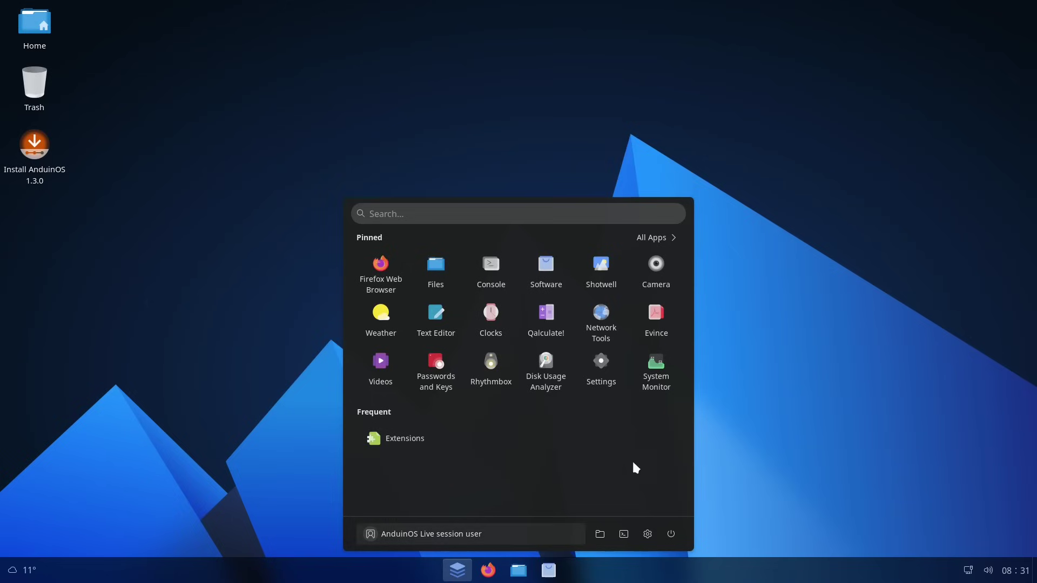
{"action": "left_click", "coordinate": [644, 536]}
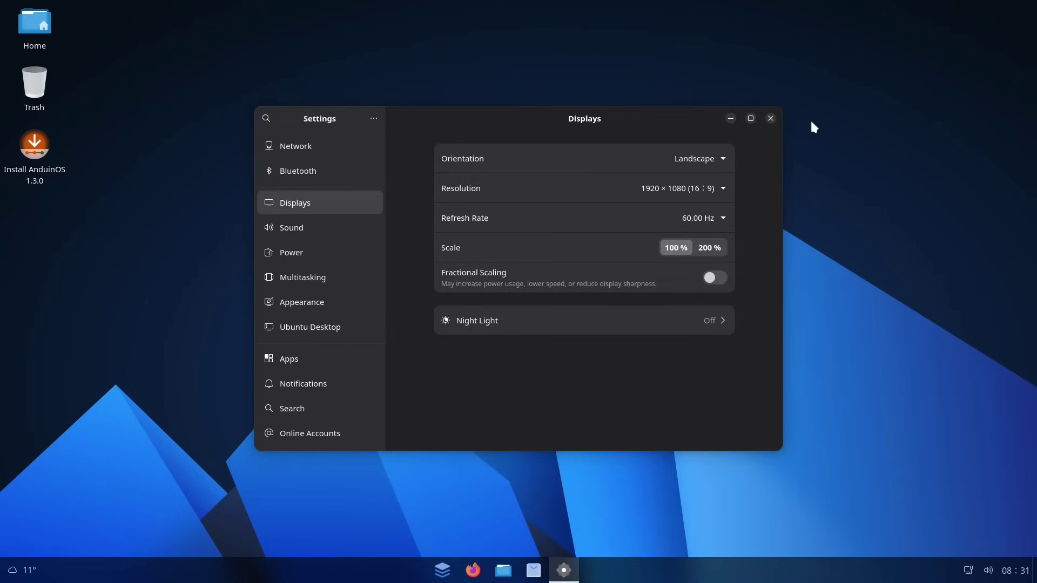
{"action": "left_click", "coordinate": [750, 118]}
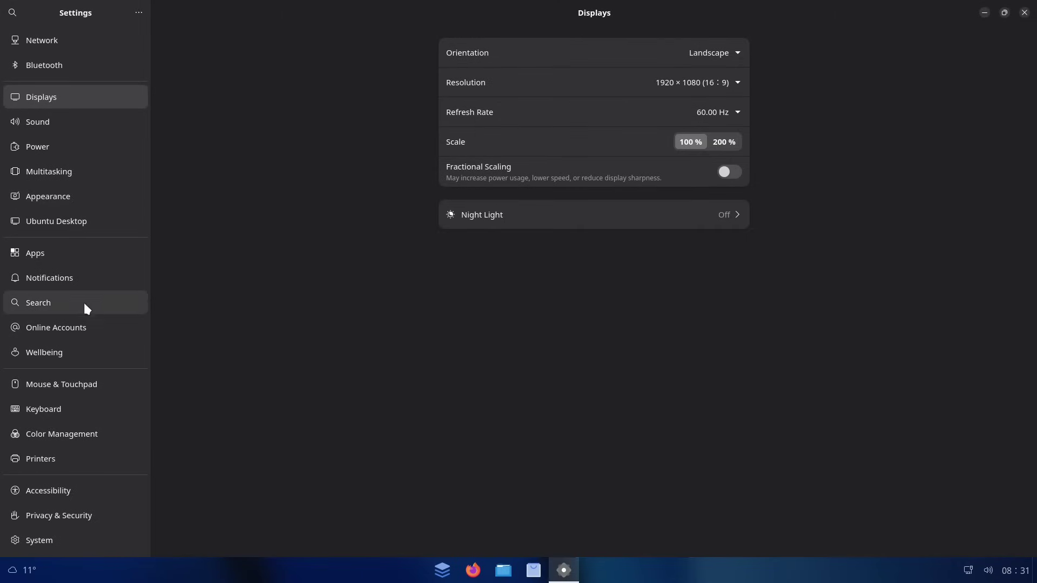
{"action": "left_click", "coordinate": [63, 514]}
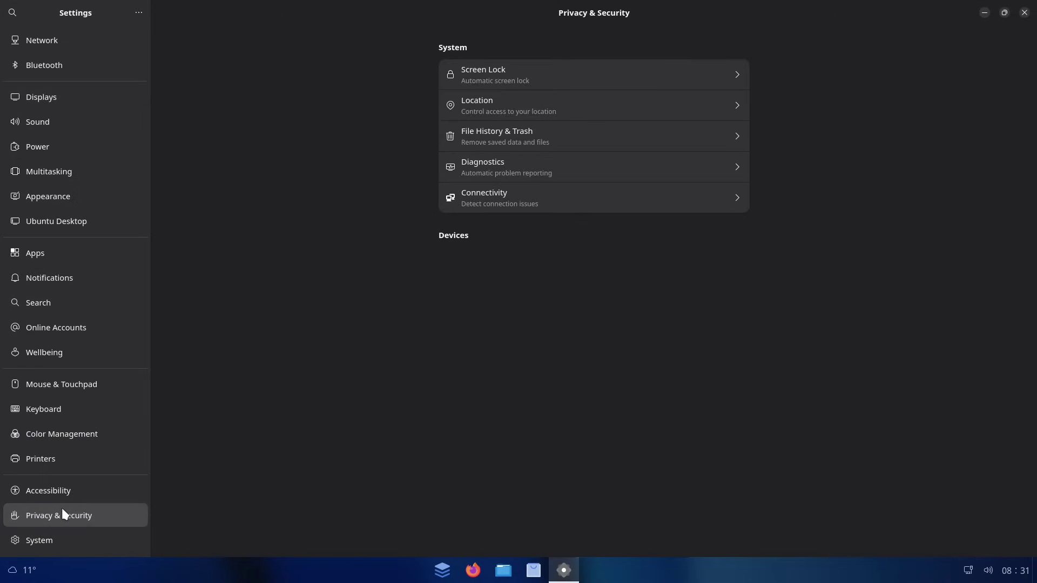
{"action": "left_click", "coordinate": [86, 435]}
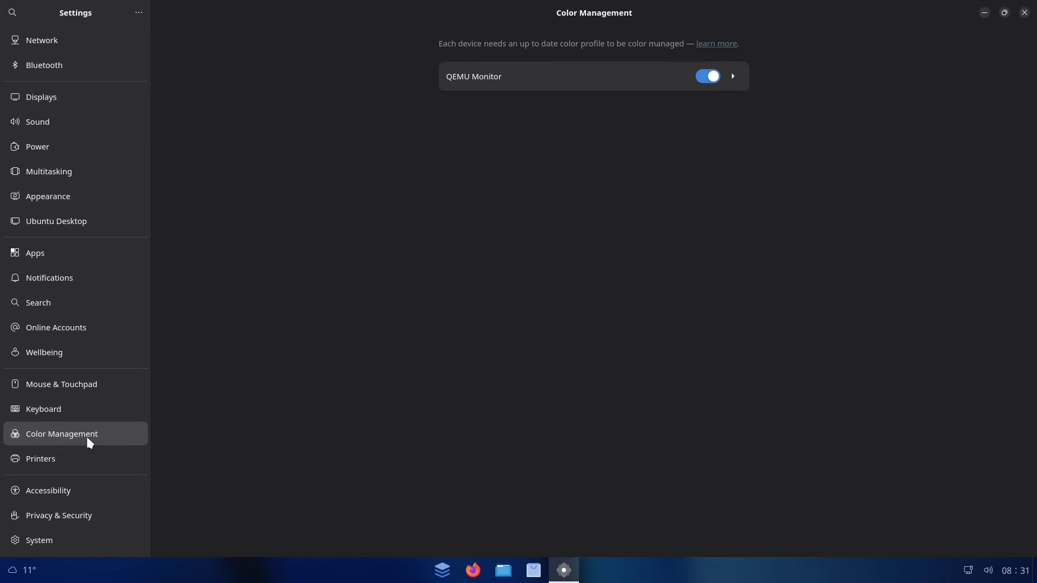
{"action": "left_click", "coordinate": [93, 391]}
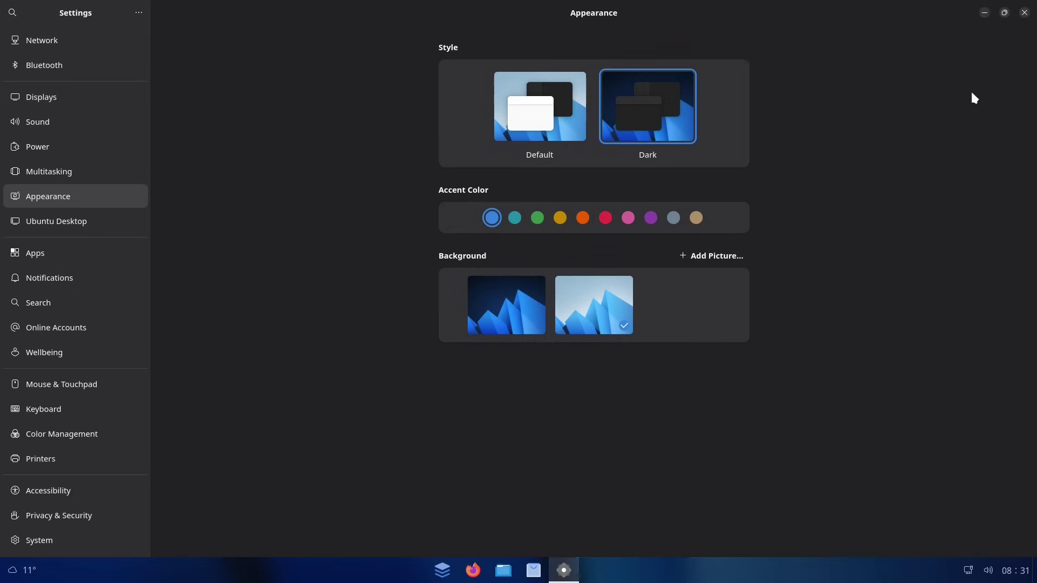
{"action": "left_click", "coordinate": [1004, 13]}
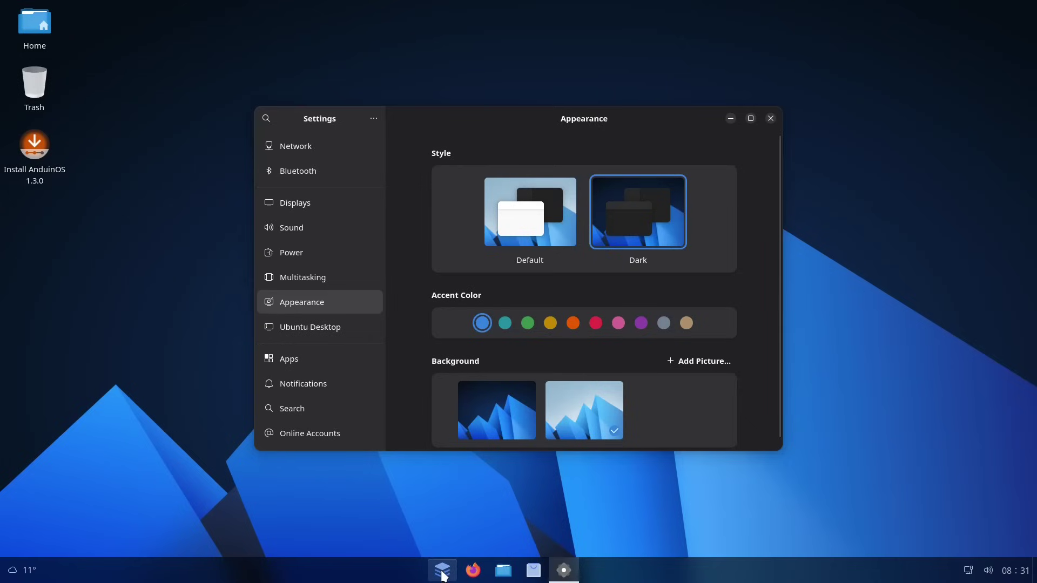
Launch the Extensions app by searching 'gnome' and scroll through its extension list
{"action": "left_click", "coordinate": [442, 571]}
{"action": "type", "text": "gnome"}
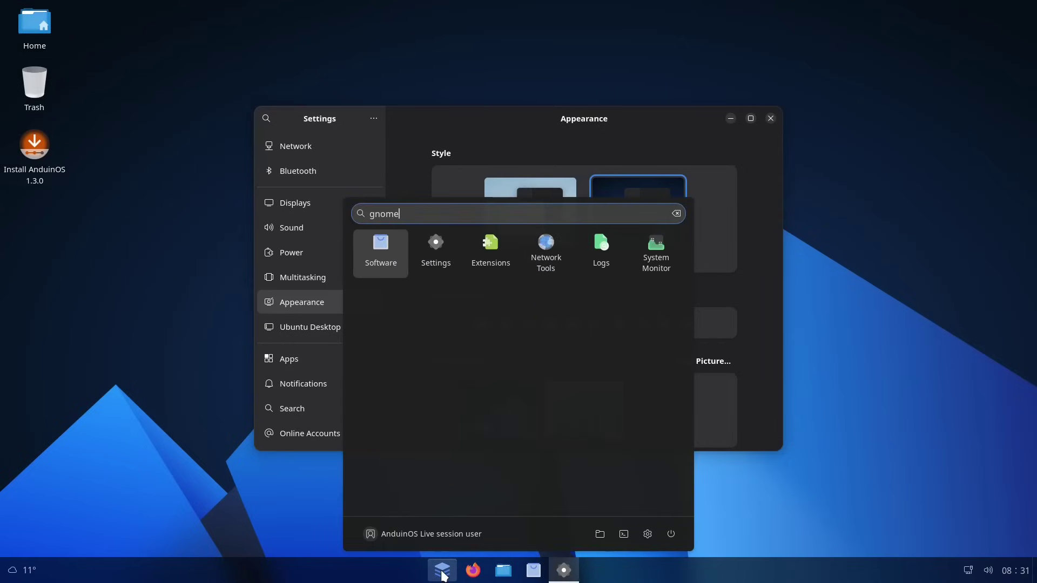
{"action": "left_click", "coordinate": [493, 247]}
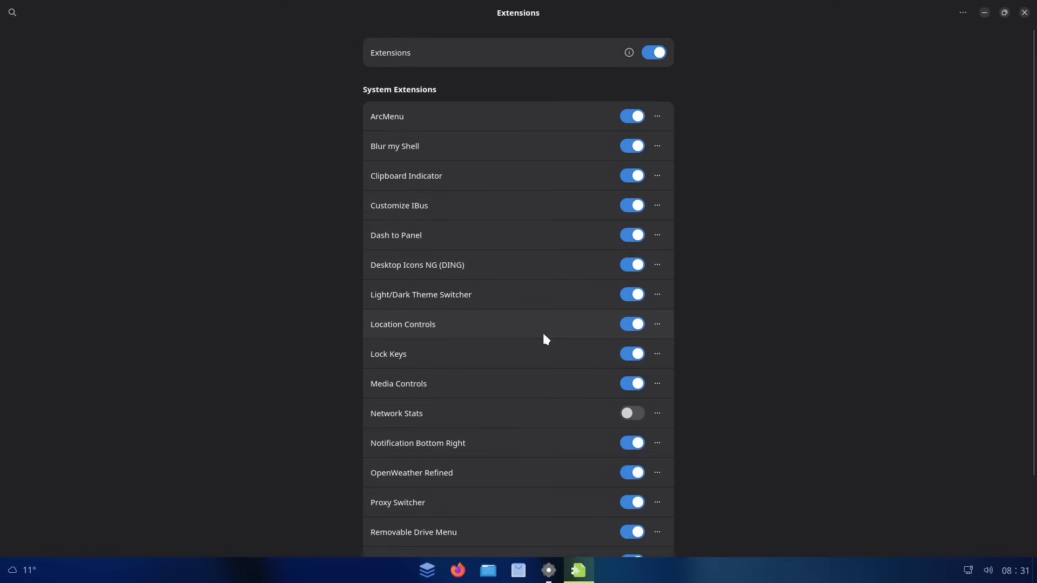
{"action": "scroll", "coordinate": [517, 334], "scroll_direction": "down", "scroll_amount": 3}
{"action": "scroll", "coordinate": [517, 340], "scroll_direction": "up", "scroll_amount": 3}
{"action": "scroll", "coordinate": [543, 224], "scroll_direction": "down", "scroll_amount": 3}
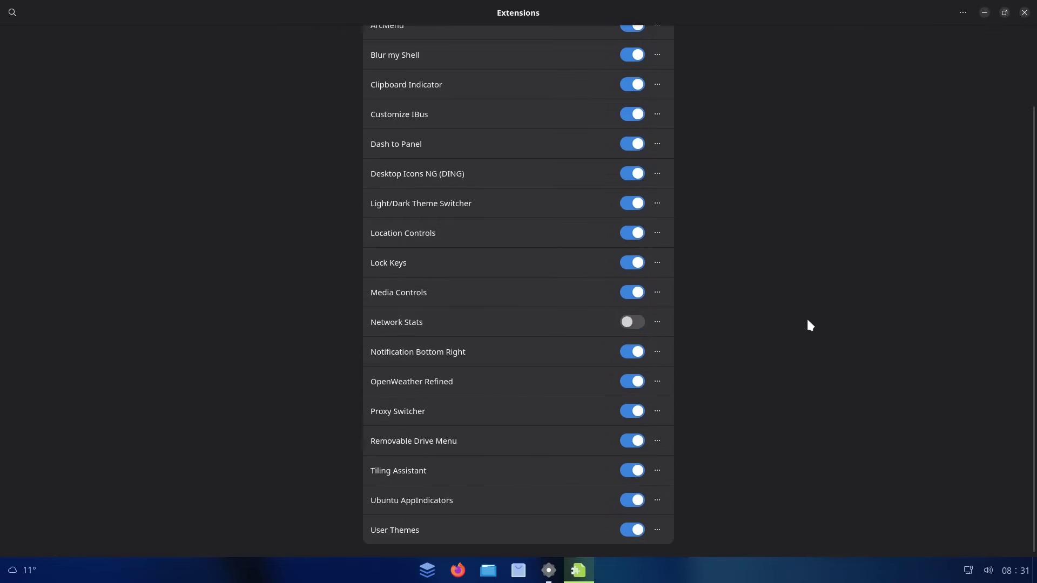
{"action": "scroll", "coordinate": [461, 323], "scroll_direction": "up", "scroll_amount": 3}
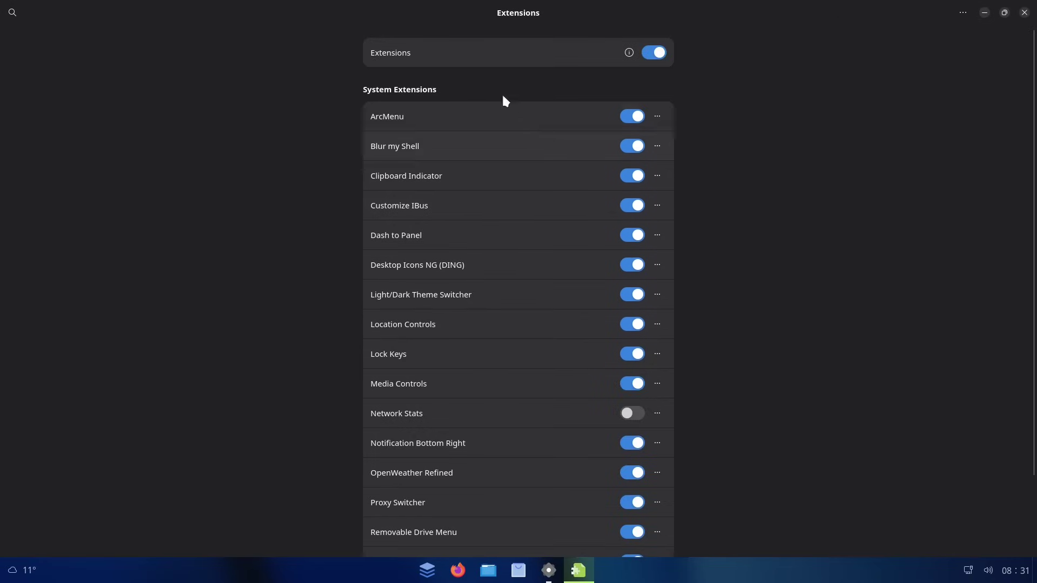
Unmaximize Extensions, rearrange the windows side by side, and close Settings
{"action": "left_click_drag", "start_coordinate": [507, 11], "coordinate": [818, 137]}
{"action": "left_click_drag", "start_coordinate": [528, 121], "coordinate": [293, 112]}
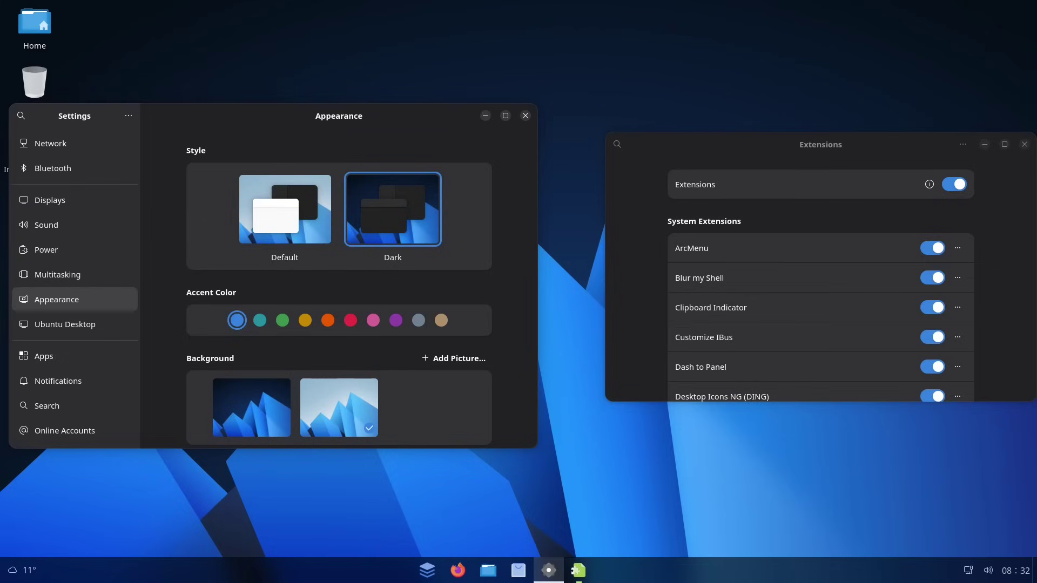
{"action": "left_click_drag", "start_coordinate": [763, 58], "coordinate": [531, 204]}
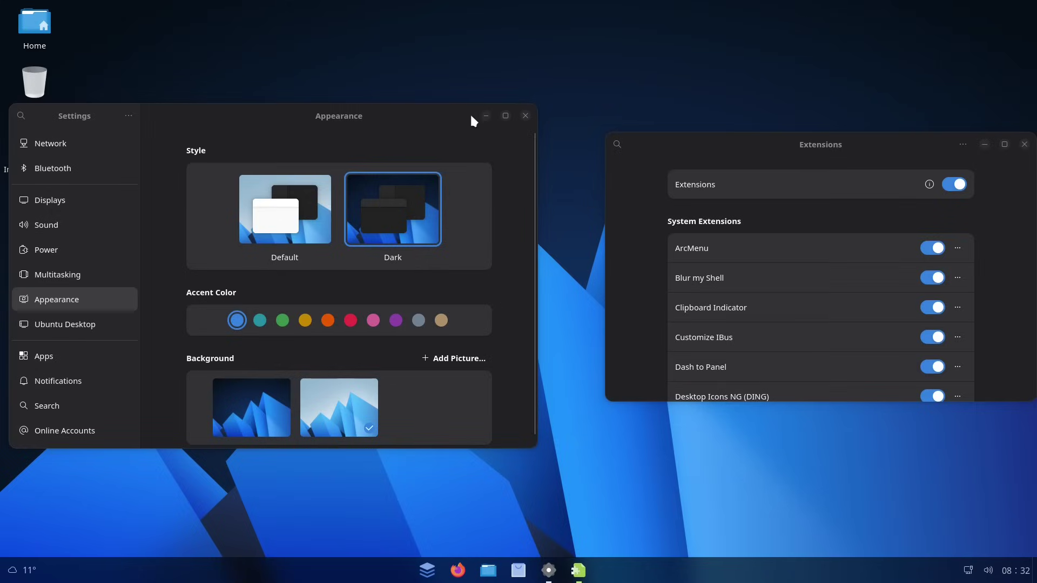
{"action": "left_click", "coordinate": [525, 116]}
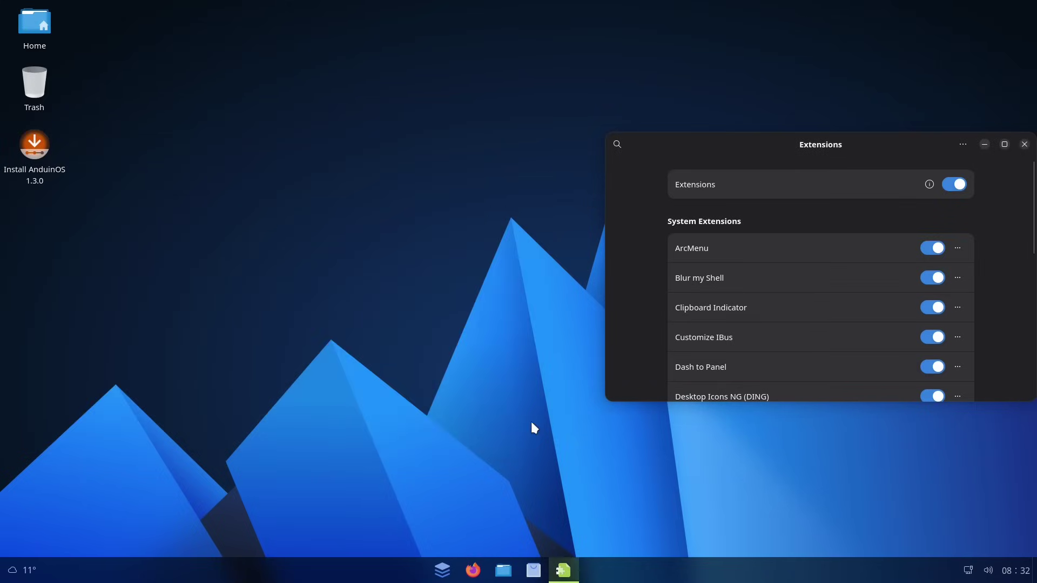
Close Extensions and reopen Settings full screen on the Ubuntu Desktop page
{"action": "left_click", "coordinate": [1024, 144]}
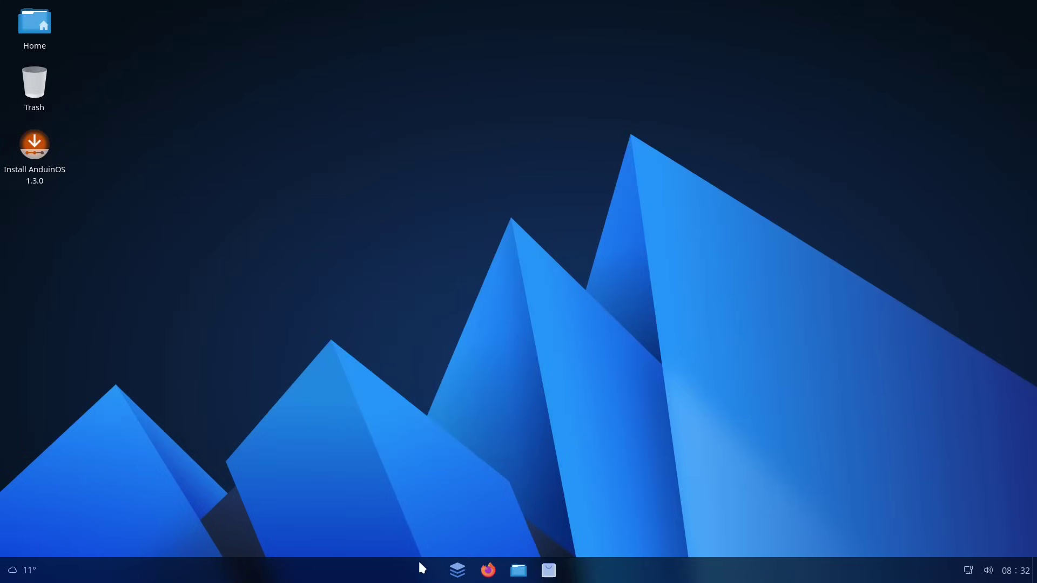
{"action": "left_click", "coordinate": [457, 570]}
{"action": "left_click", "coordinate": [648, 533]}
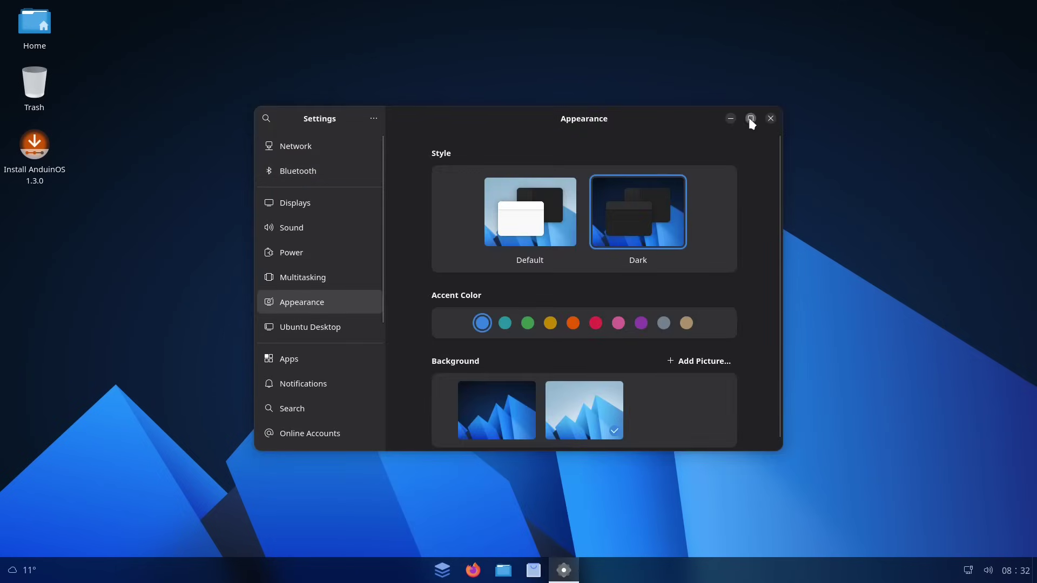
{"action": "left_click", "coordinate": [751, 119]}
{"action": "left_click", "coordinate": [82, 216]}
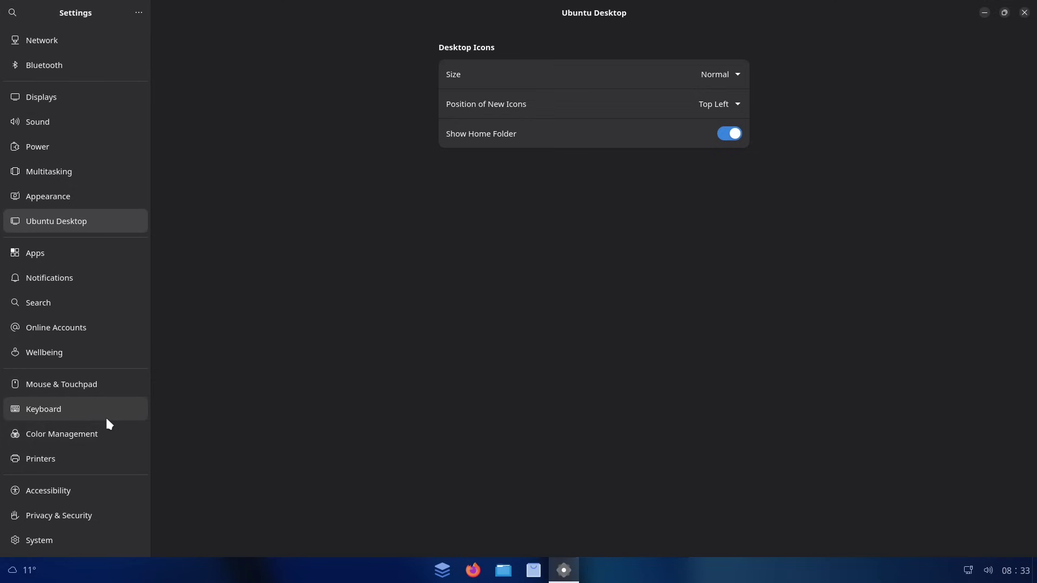
View the Online Accounts providers, restore, move and re-maximize the window, then close Settings
{"action": "left_click", "coordinate": [94, 329]}
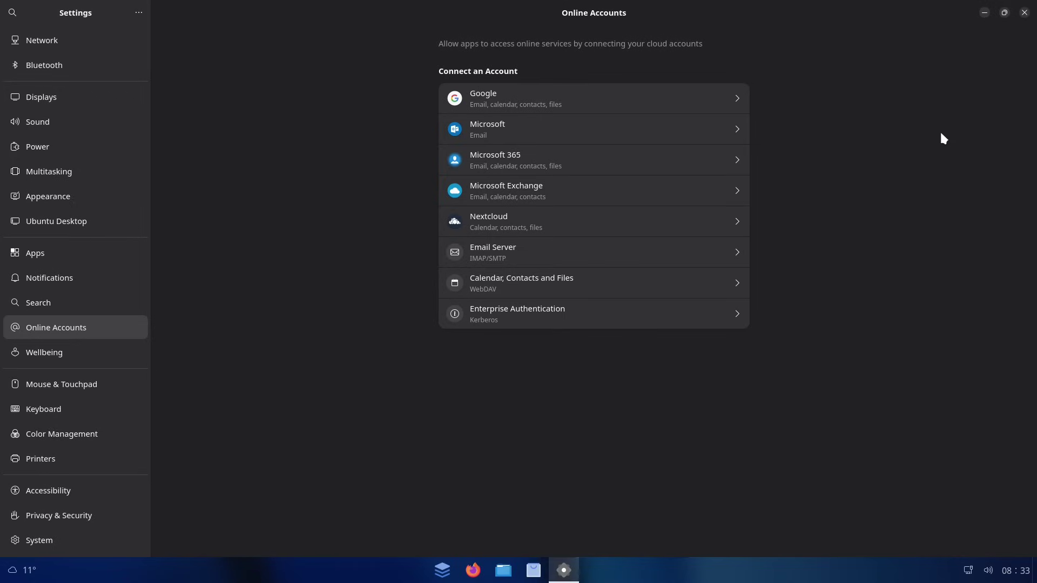
{"action": "left_click_drag", "start_coordinate": [497, 12], "coordinate": [496, 89]}
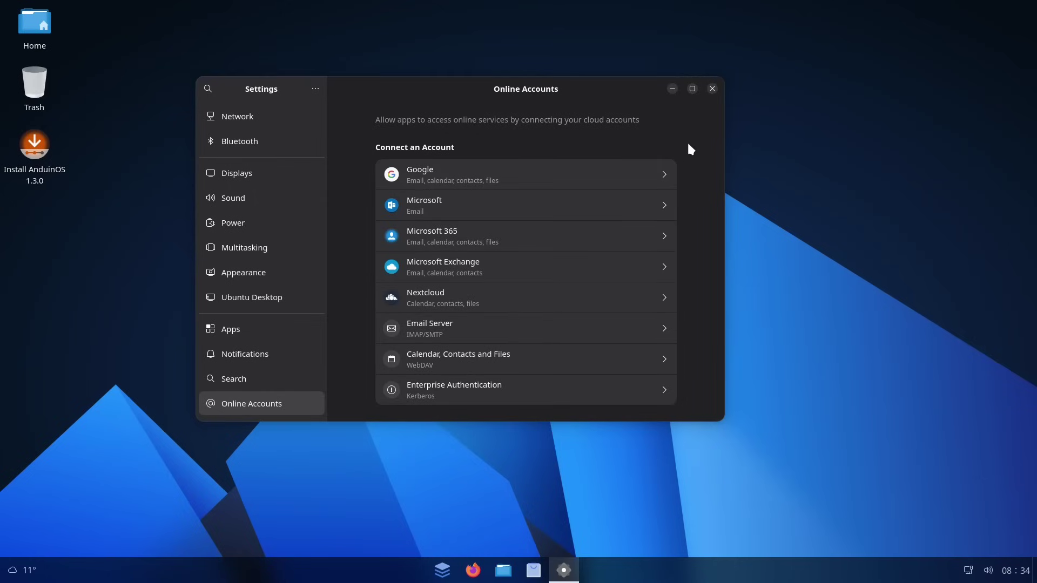
{"action": "left_click_drag", "start_coordinate": [526, 104], "coordinate": [579, 155]}
{"action": "left_click", "coordinate": [746, 141]}
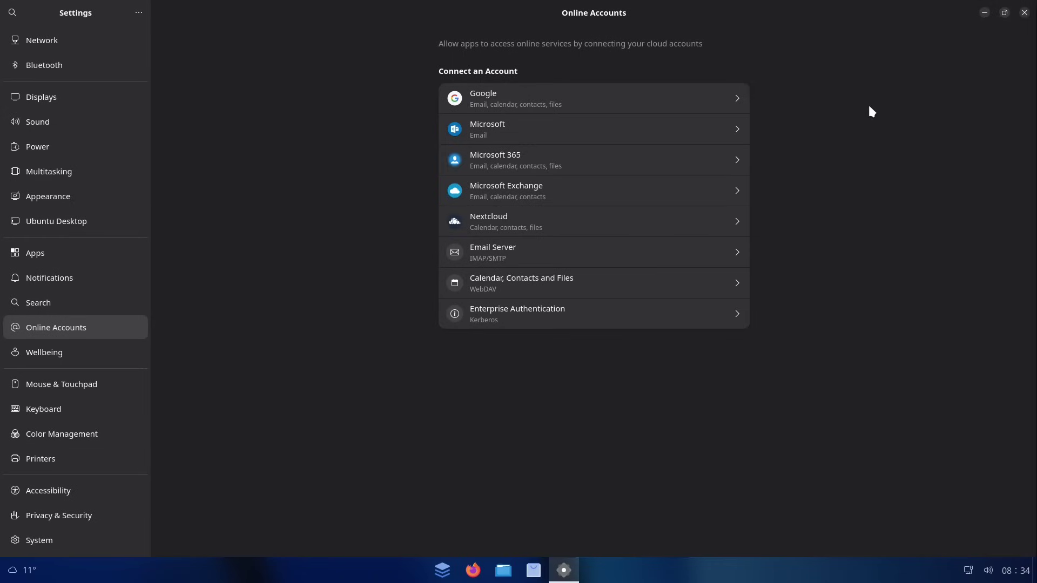
{"action": "double_click", "coordinate": [869, 18]}
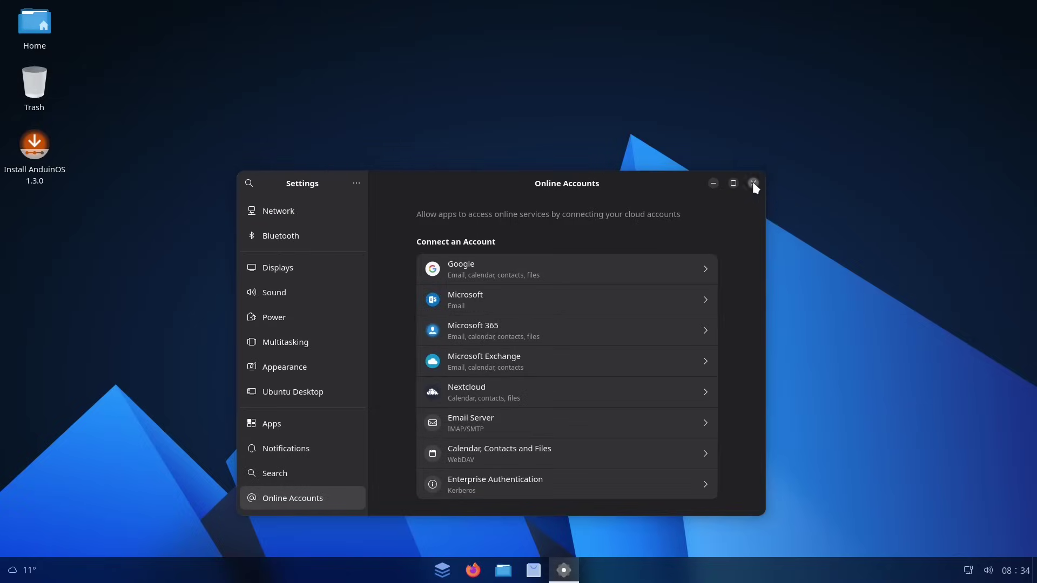
{"action": "left_click", "coordinate": [753, 183]}
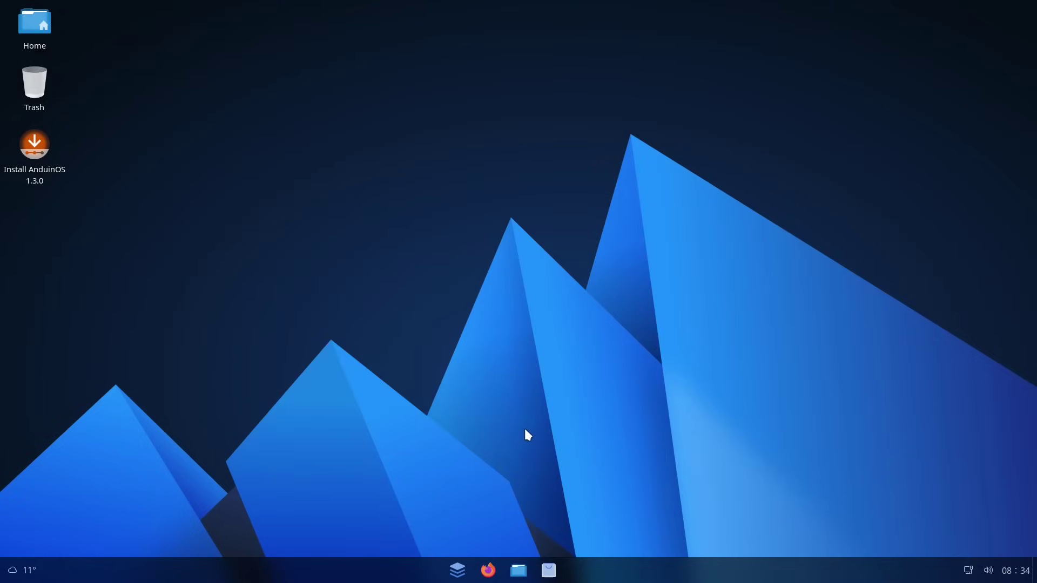
Check the San Francisco forecast, then view OpenWeather Refined's About page and GitHub project
{"action": "left_click", "coordinate": [31, 568]}
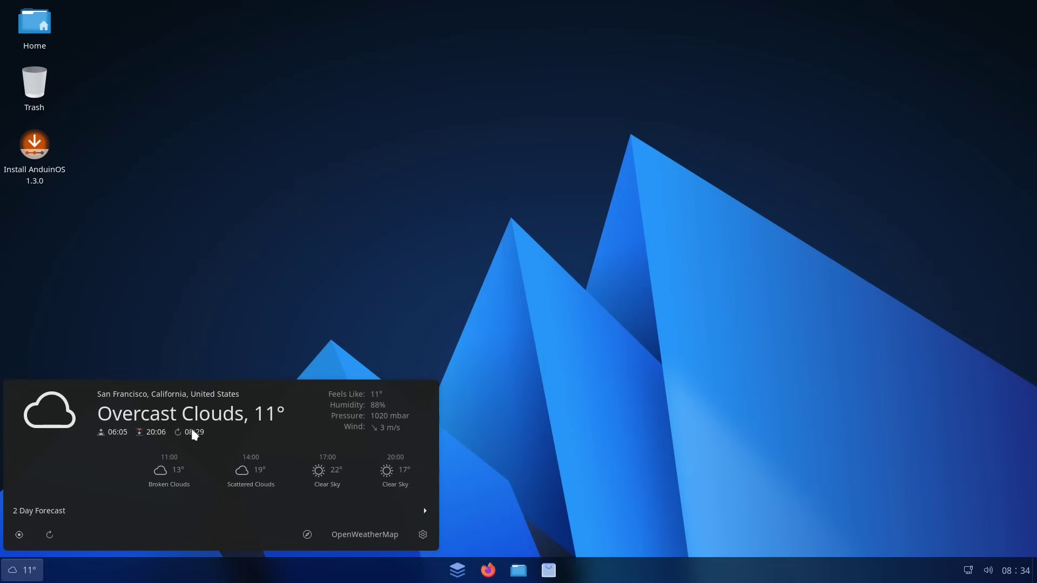
{"action": "left_click", "coordinate": [375, 534]}
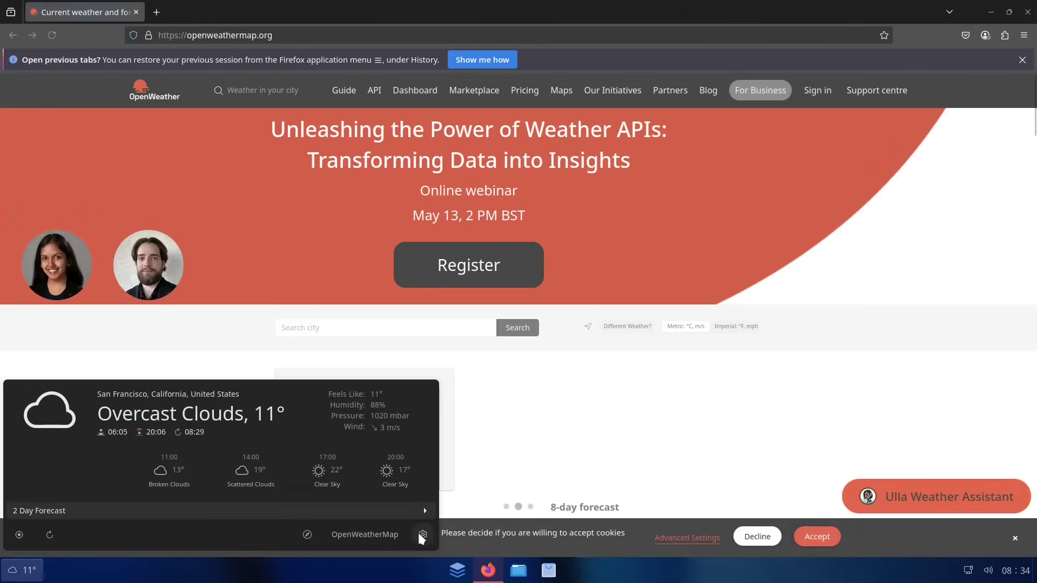
{"action": "left_click", "coordinate": [423, 534]}
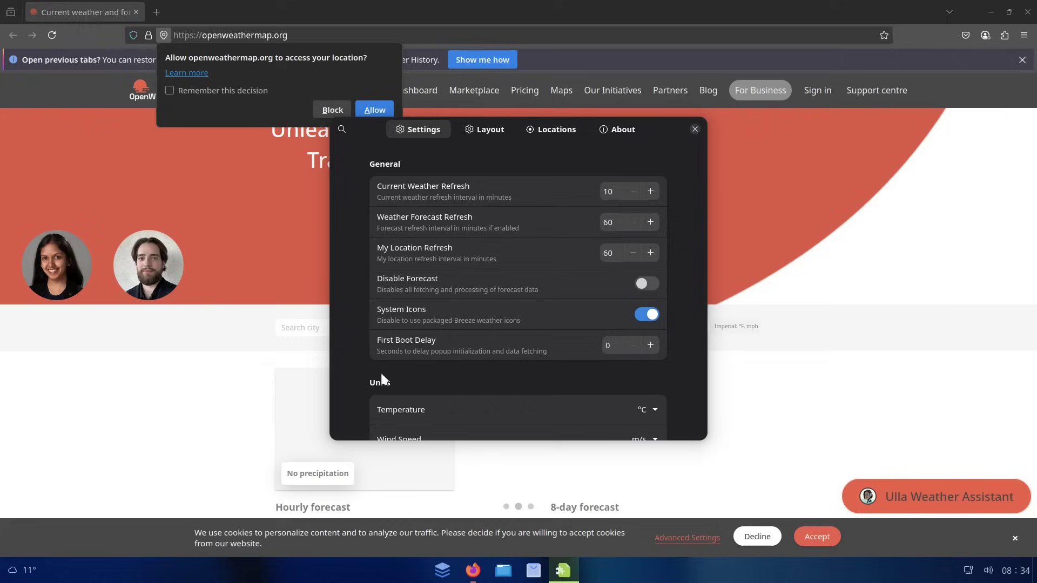
{"action": "left_click", "coordinate": [617, 130]}
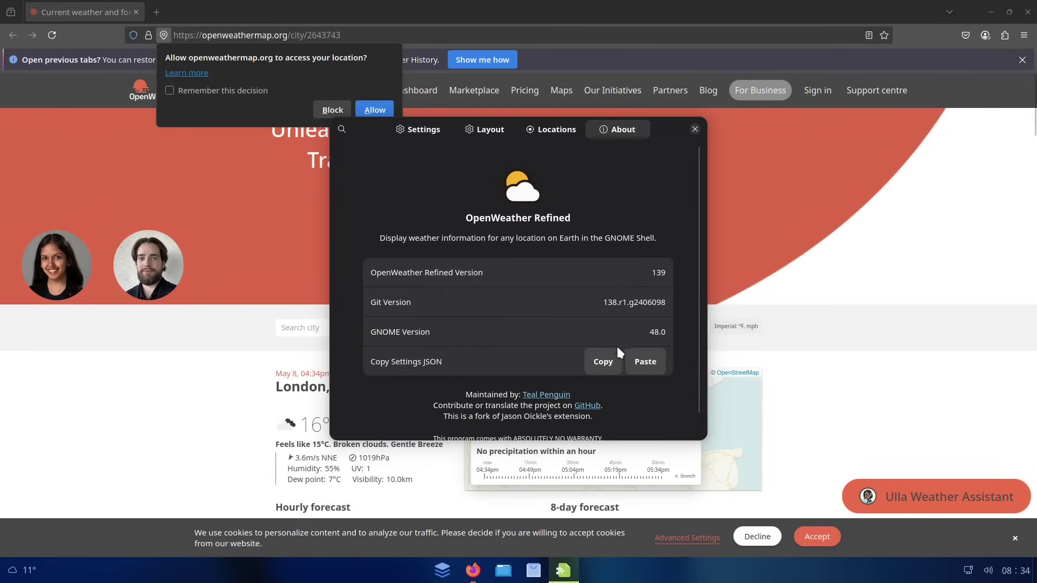
{"action": "left_click", "coordinate": [586, 406]}
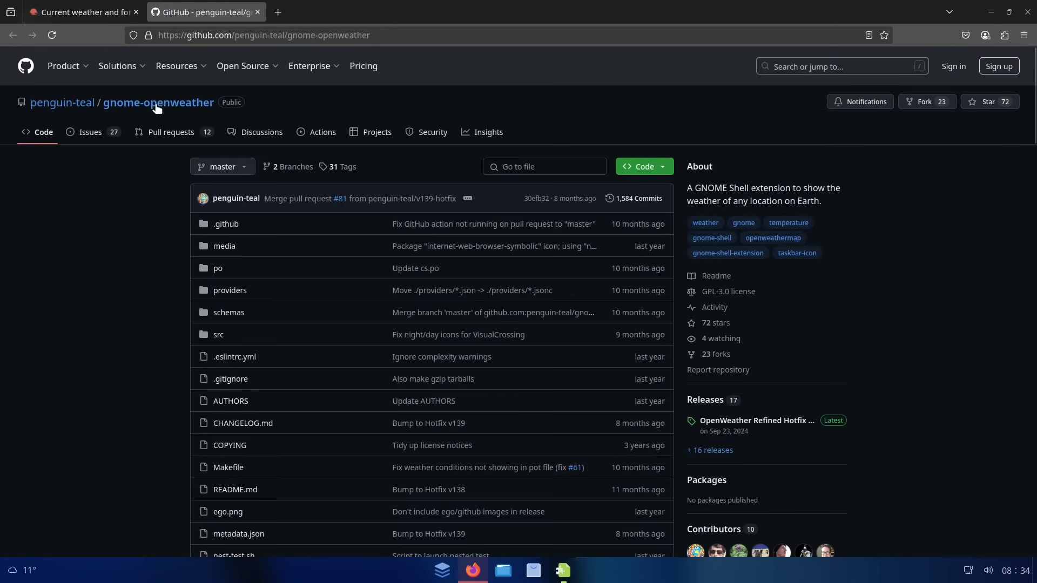
{"action": "left_click", "coordinate": [992, 10]}
{"action": "left_click_drag", "start_coordinate": [358, 130], "coordinate": [230, 110]}
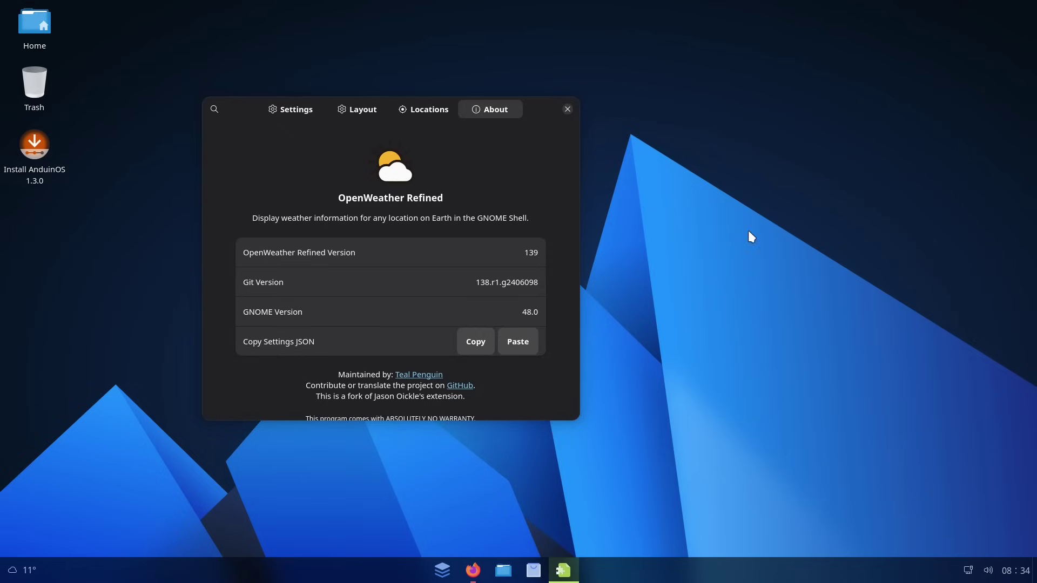
Close the weather settings, launch the installer, and accept English with the English (US) layout
{"action": "left_click", "coordinate": [567, 110]}
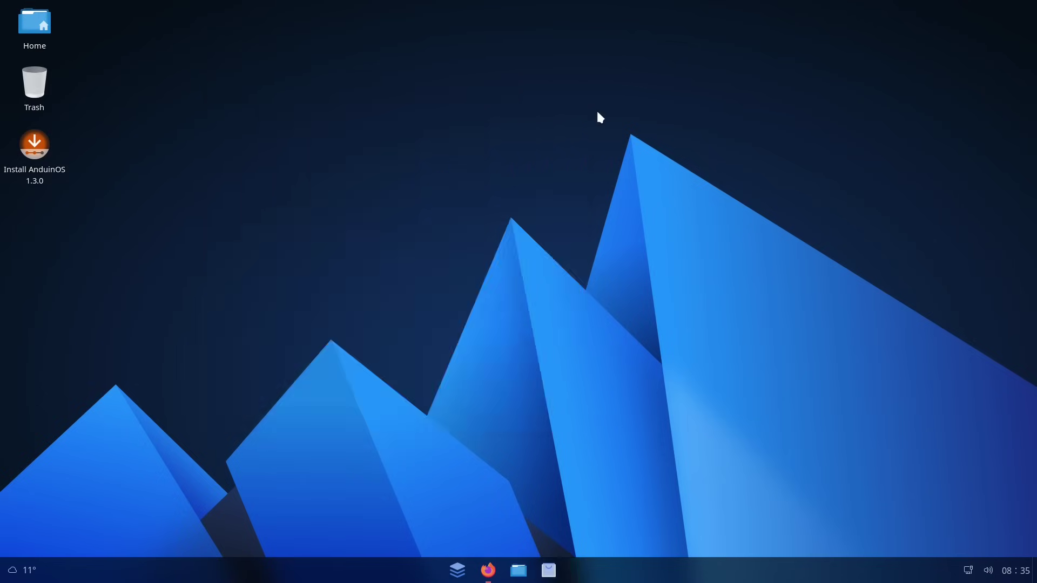
{"action": "left_click", "coordinate": [35, 156]}
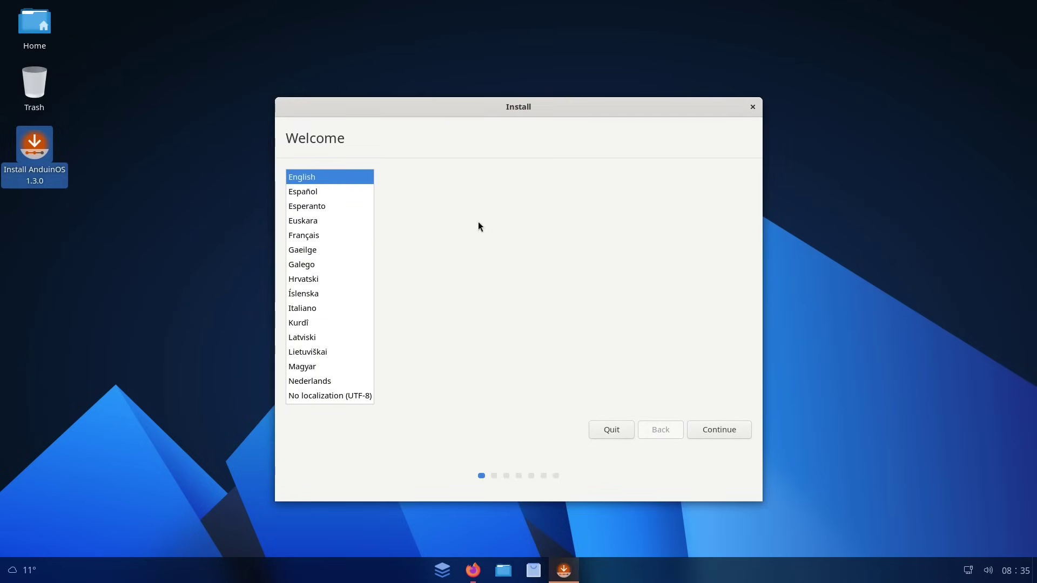
{"action": "left_click", "coordinate": [718, 432]}
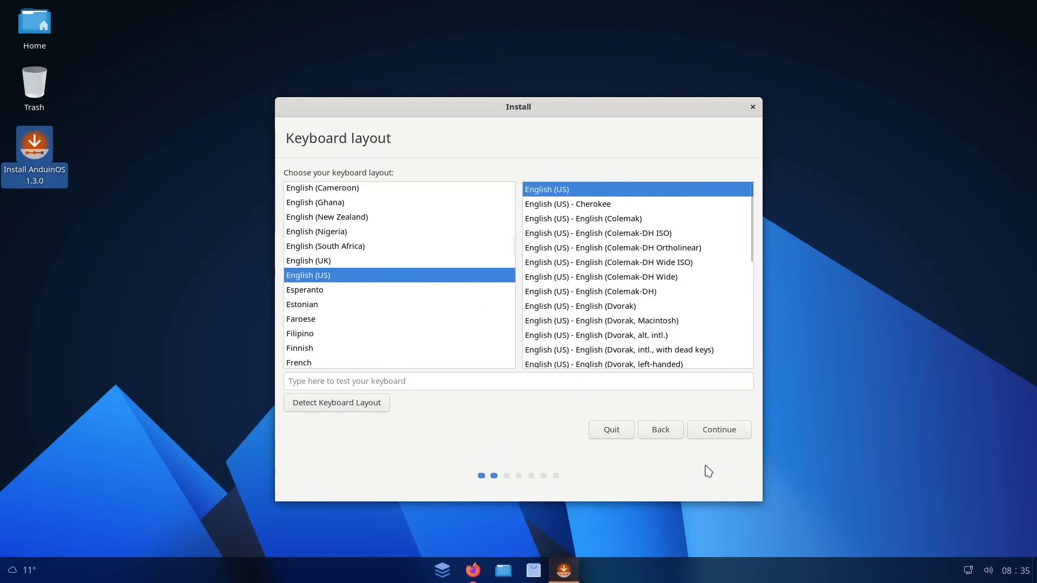
{"action": "left_click", "coordinate": [723, 430]}
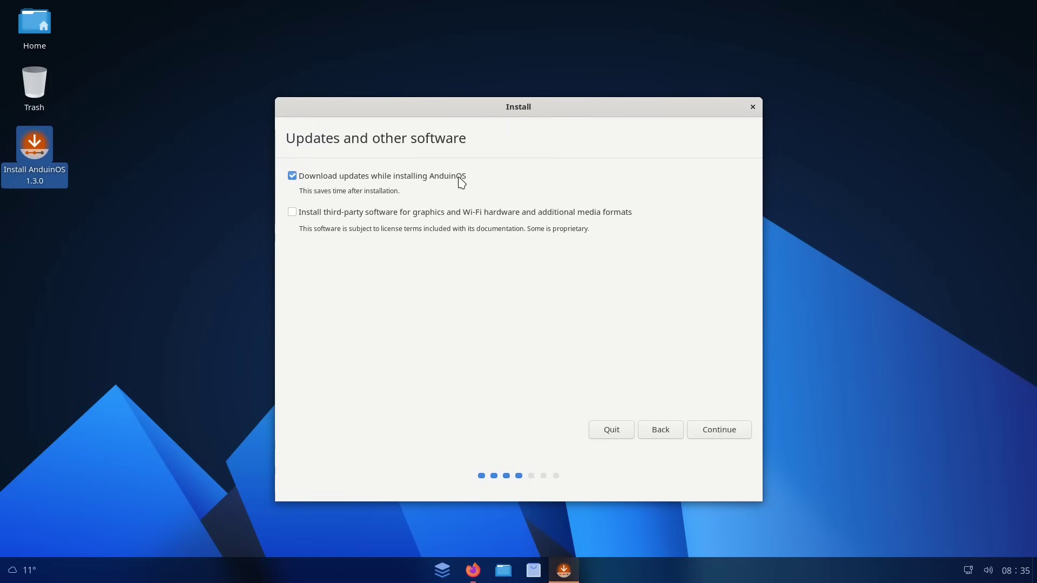
Enable third-party drivers and media formats, continue to Installation type, then request quitting
{"action": "left_click", "coordinate": [326, 211]}
{"action": "left_click_drag", "start_coordinate": [518, 104], "coordinate": [482, 102]}
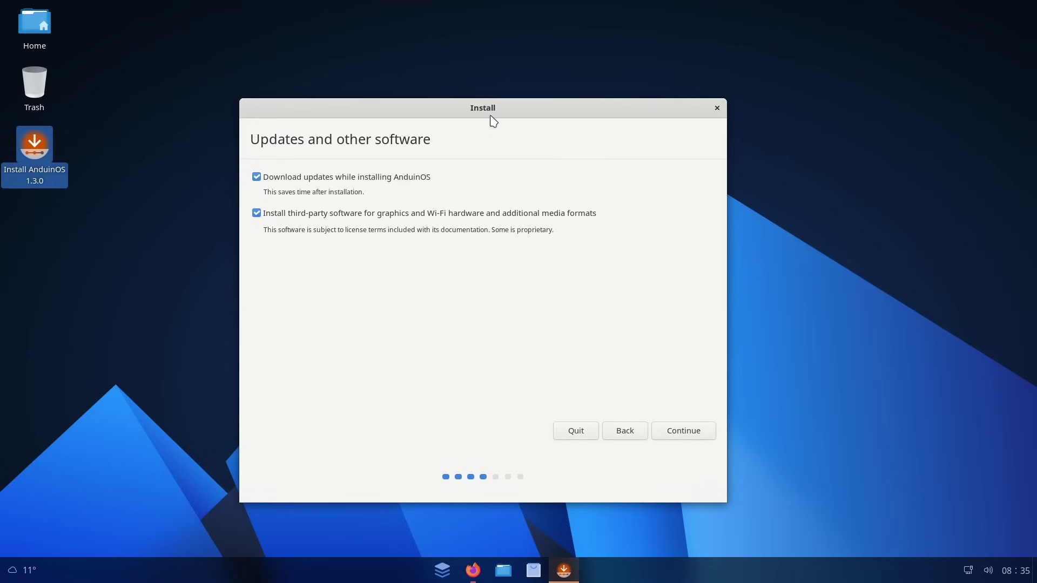
{"action": "left_click", "coordinate": [695, 430]}
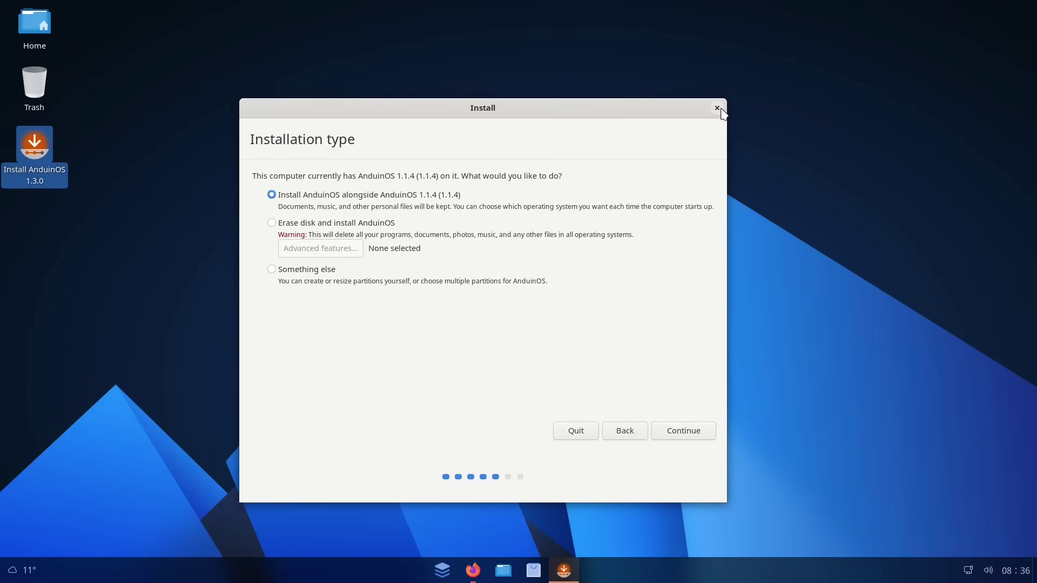
{"action": "left_click", "coordinate": [717, 109]}
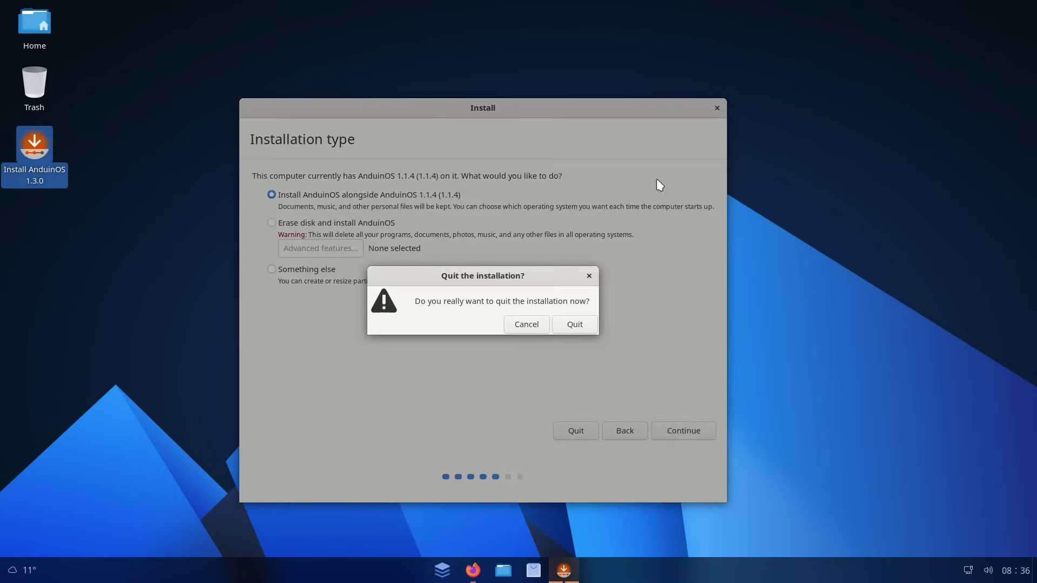
Confirm quitting the installer, close Settings, and show the launcher's All Apps list
{"action": "left_click", "coordinate": [573, 328]}
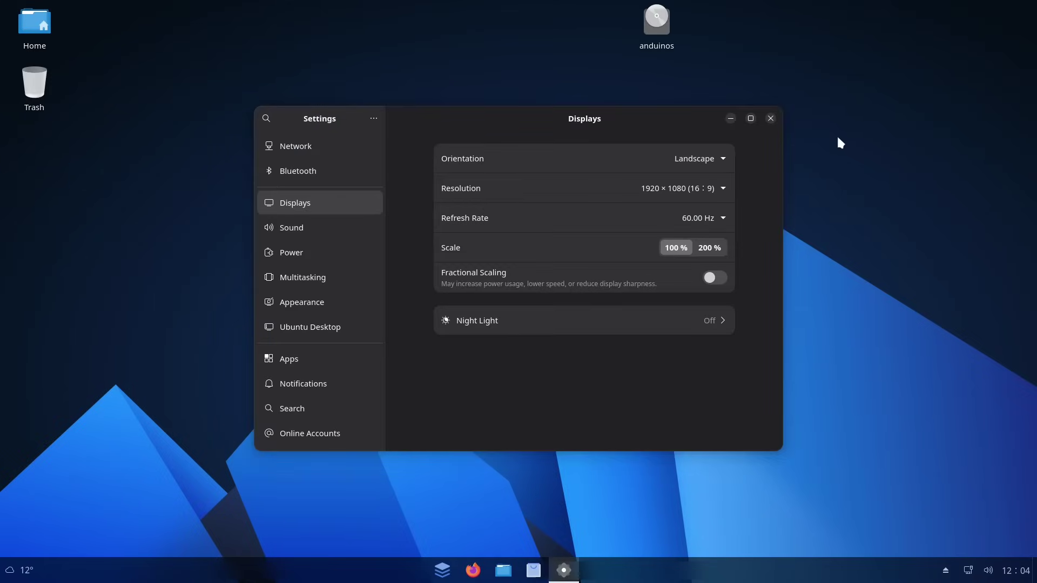
{"action": "left_click", "coordinate": [770, 118]}
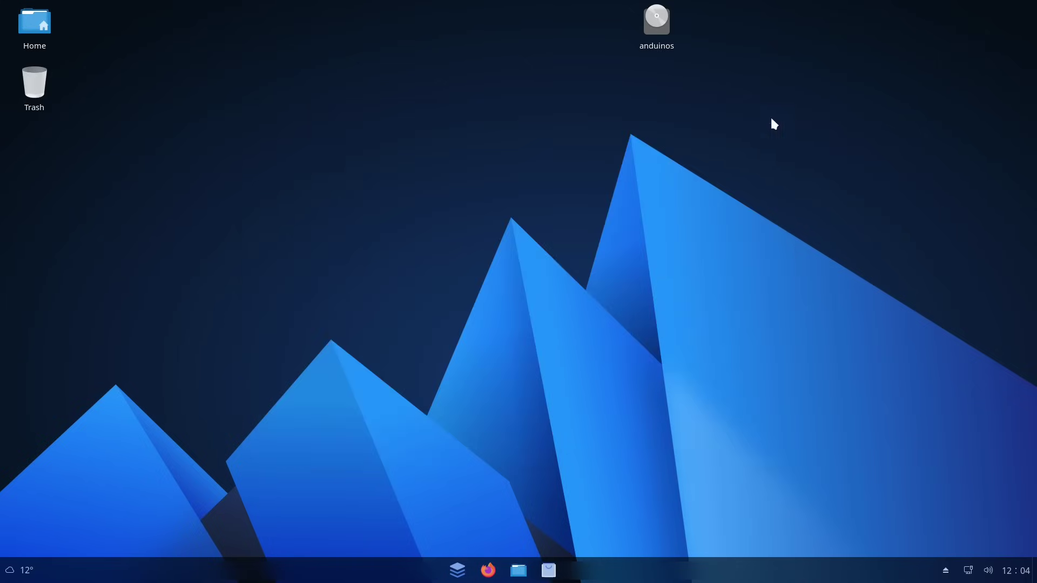
{"action": "left_click", "coordinate": [458, 570]}
{"action": "left_click", "coordinate": [661, 239]}
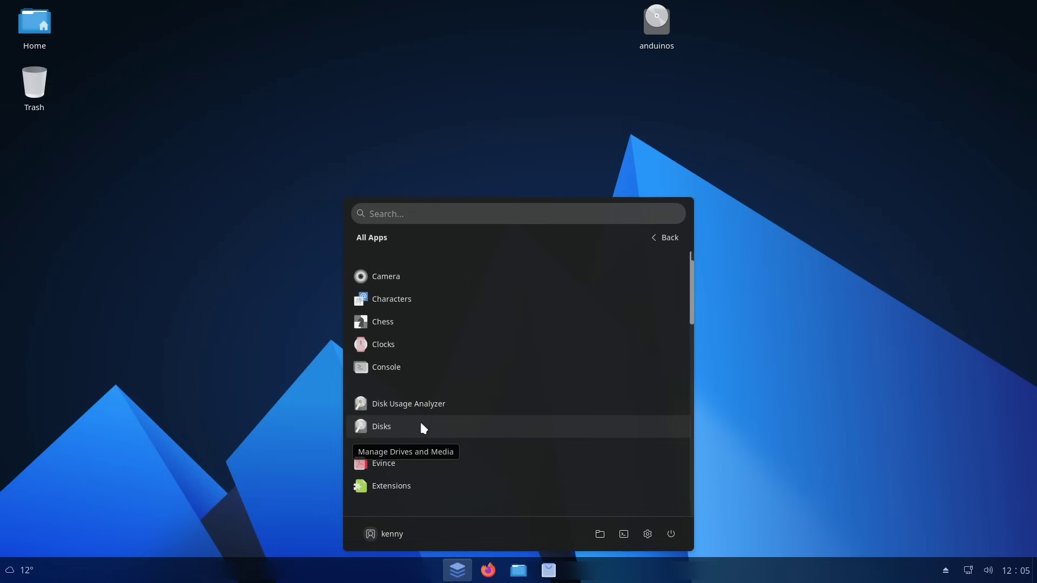
Scroll through the All Apps list, then go back to the 18-app Pinned grid
{"action": "scroll", "coordinate": [421, 422], "scroll_direction": "down", "scroll_amount": 1}
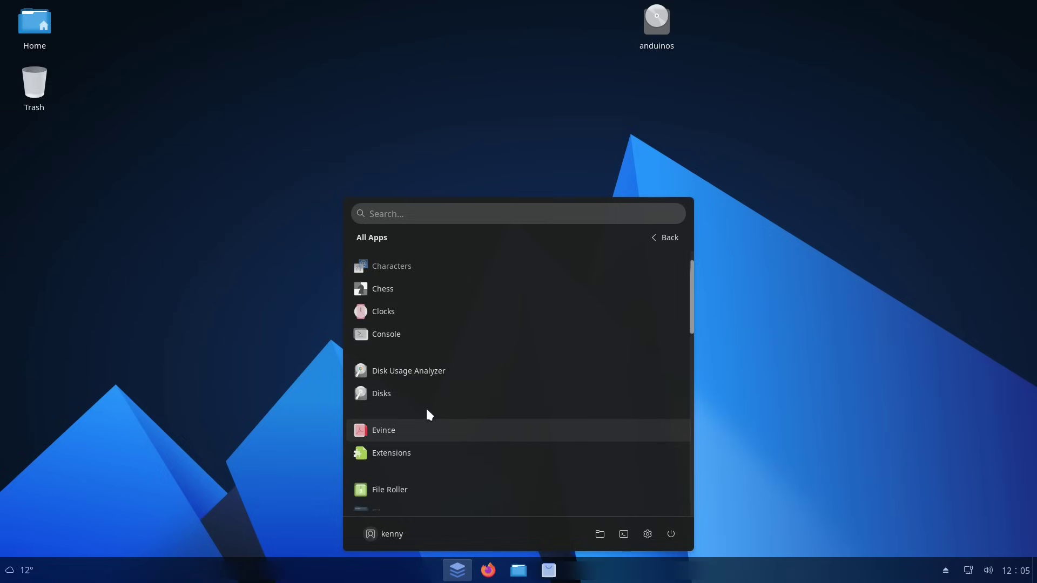
{"action": "scroll", "coordinate": [428, 413], "scroll_direction": "down", "scroll_amount": 5}
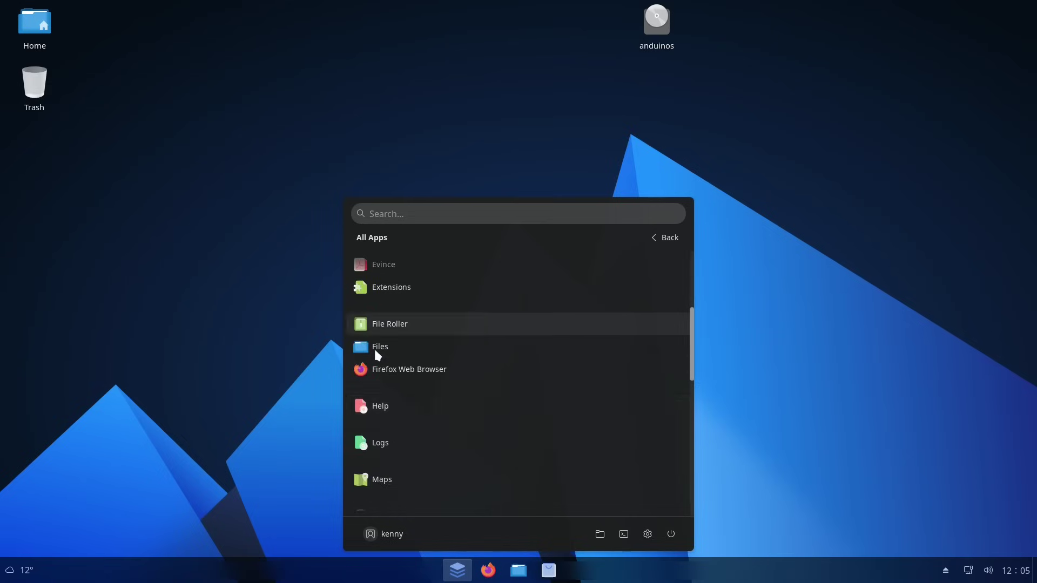
{"action": "scroll", "coordinate": [420, 372], "scroll_direction": "down", "scroll_amount": 10}
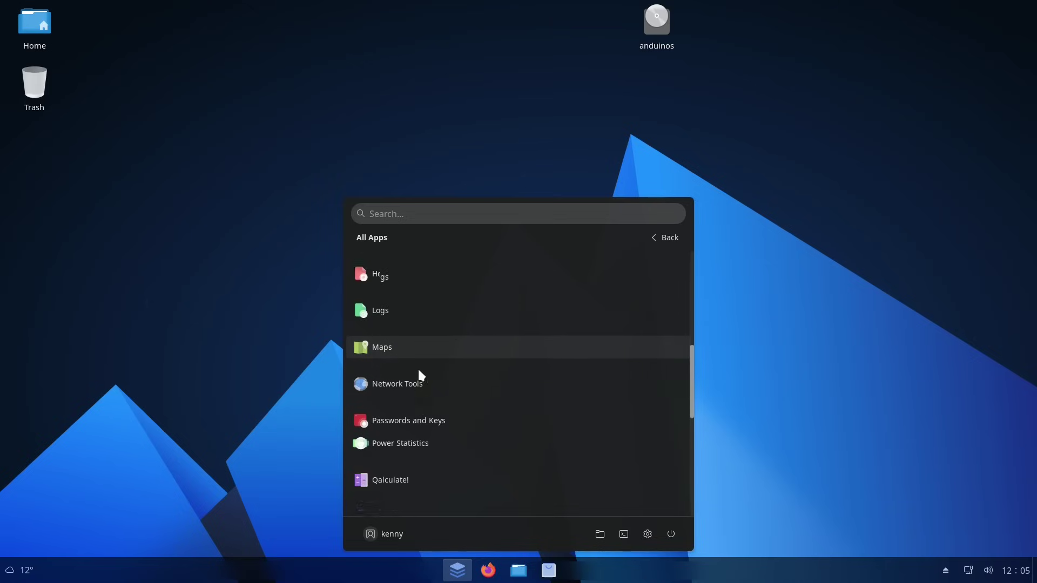
{"action": "scroll", "coordinate": [419, 372], "scroll_direction": "down", "scroll_amount": 2}
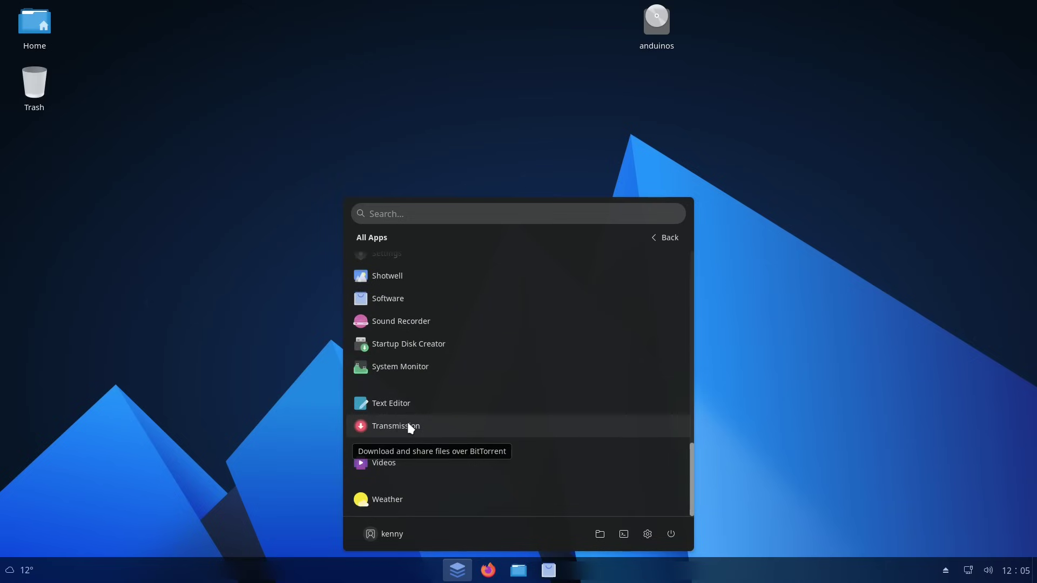
{"action": "scroll", "coordinate": [460, 382], "scroll_direction": "up", "scroll_amount": 5}
{"action": "scroll", "coordinate": [459, 381], "scroll_direction": "up", "scroll_amount": 3}
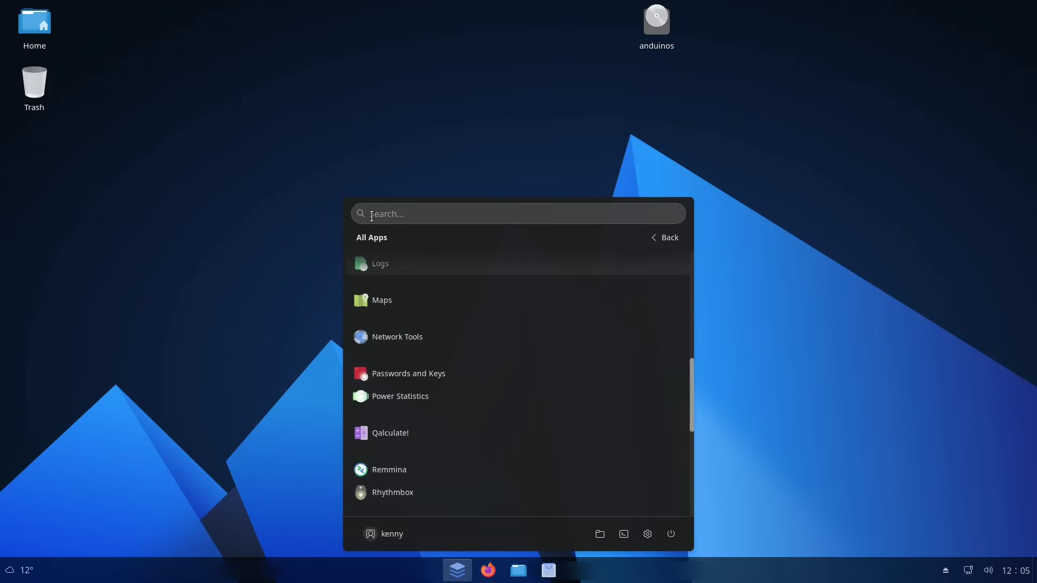
{"action": "left_click", "coordinate": [673, 238]}
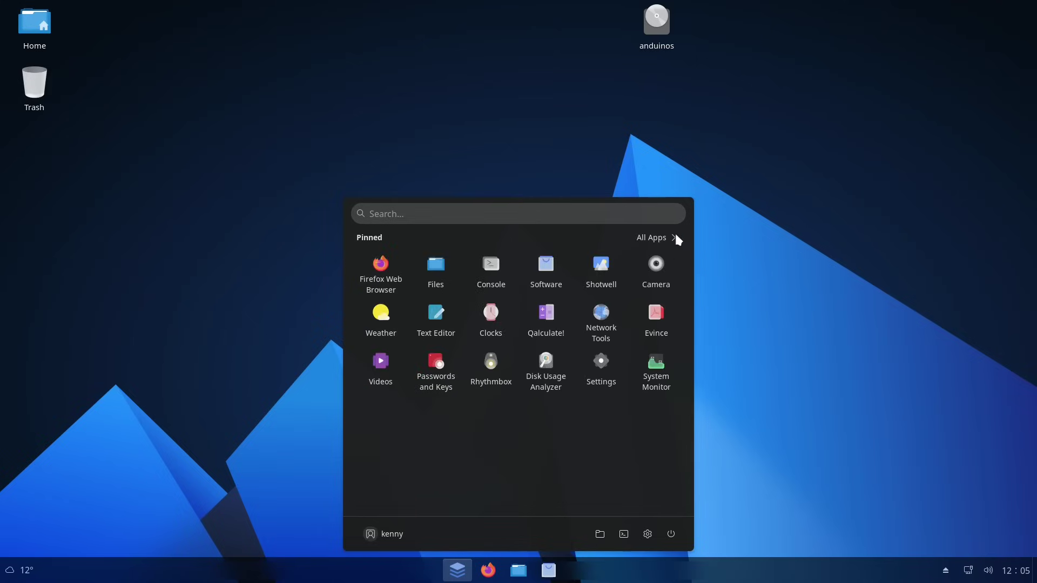
Launch GNOME Software from the start menu and let it refresh its app data
{"action": "left_click", "coordinate": [550, 278]}
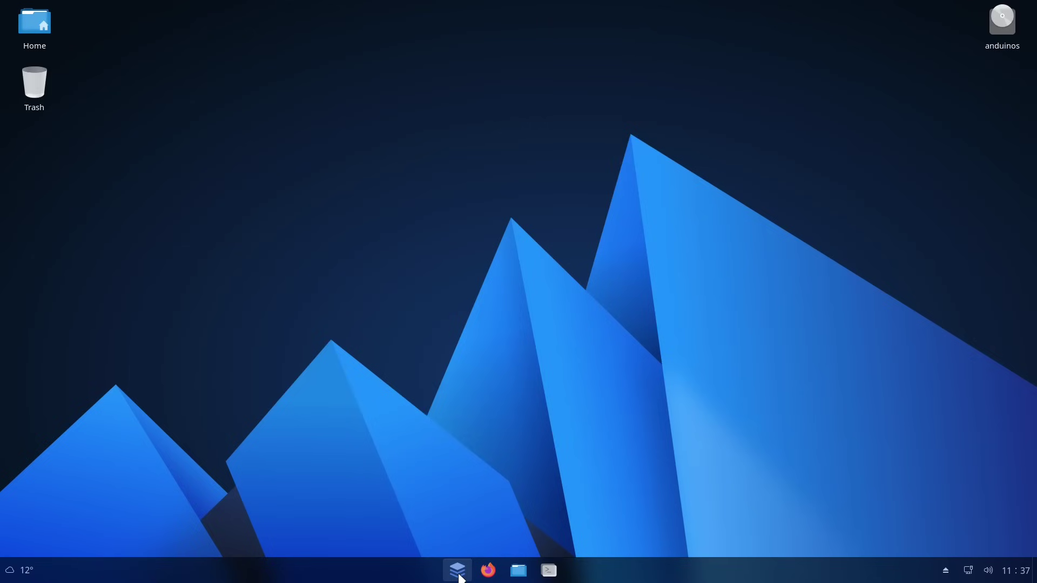
Open the Apps Store guide and read the Google Chrome install page under Web Browsers
{"action": "left_click", "coordinate": [458, 571]}
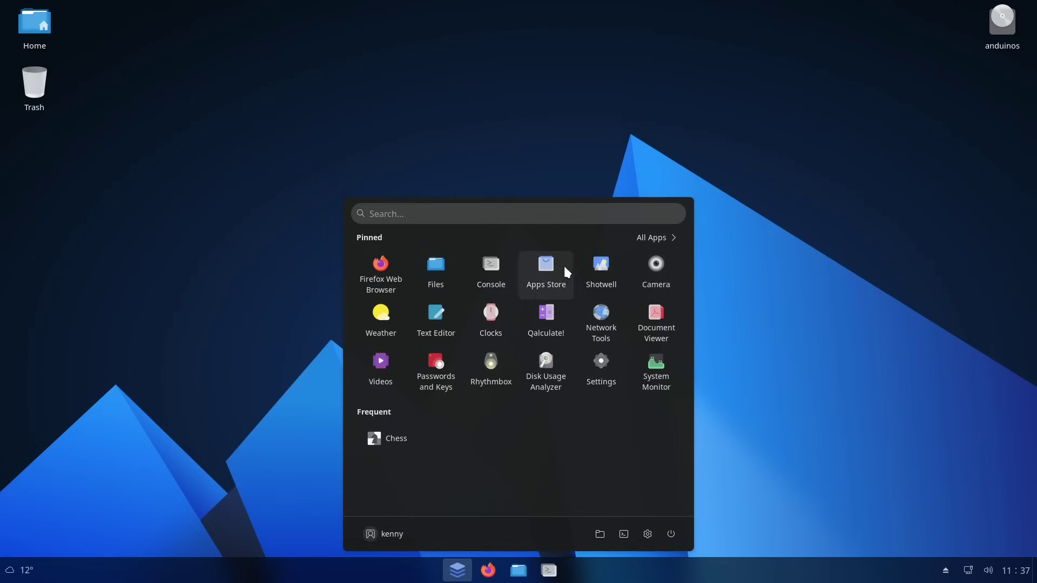
{"action": "left_click", "coordinate": [544, 265]}
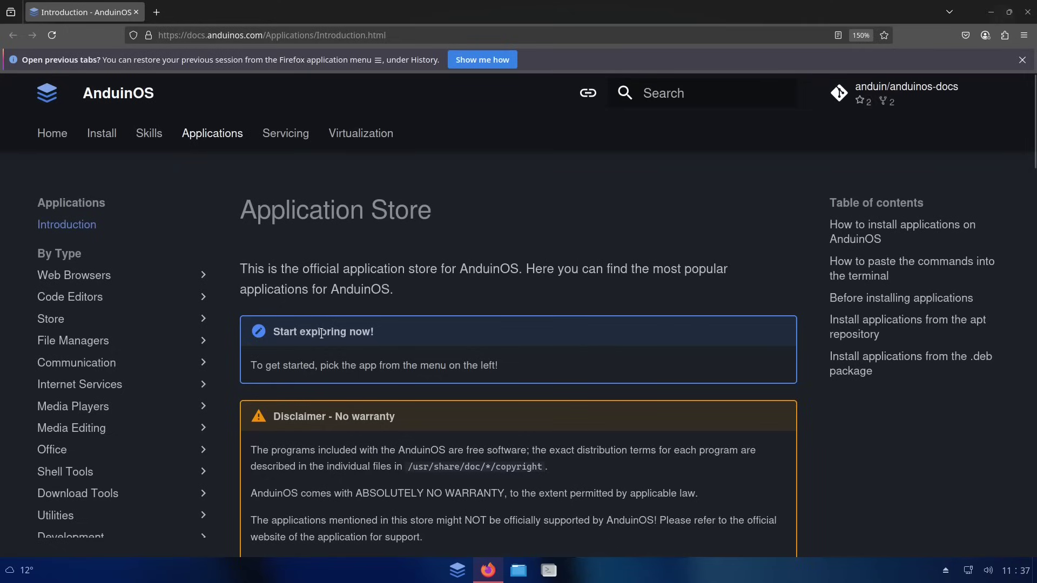
{"action": "scroll", "coordinate": [332, 380], "scroll_direction": "down", "scroll_amount": 4}
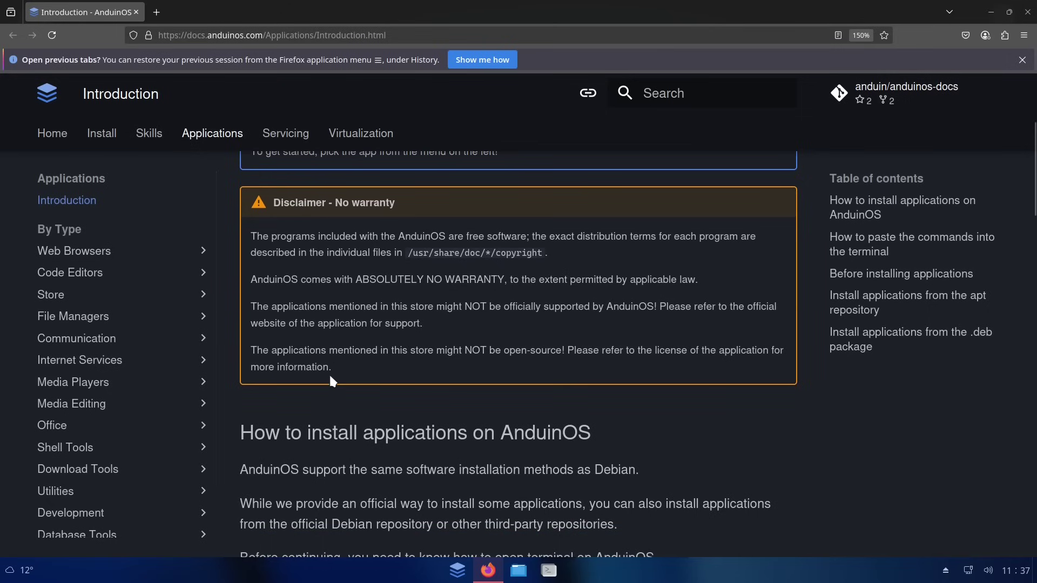
{"action": "left_click", "coordinate": [76, 251]}
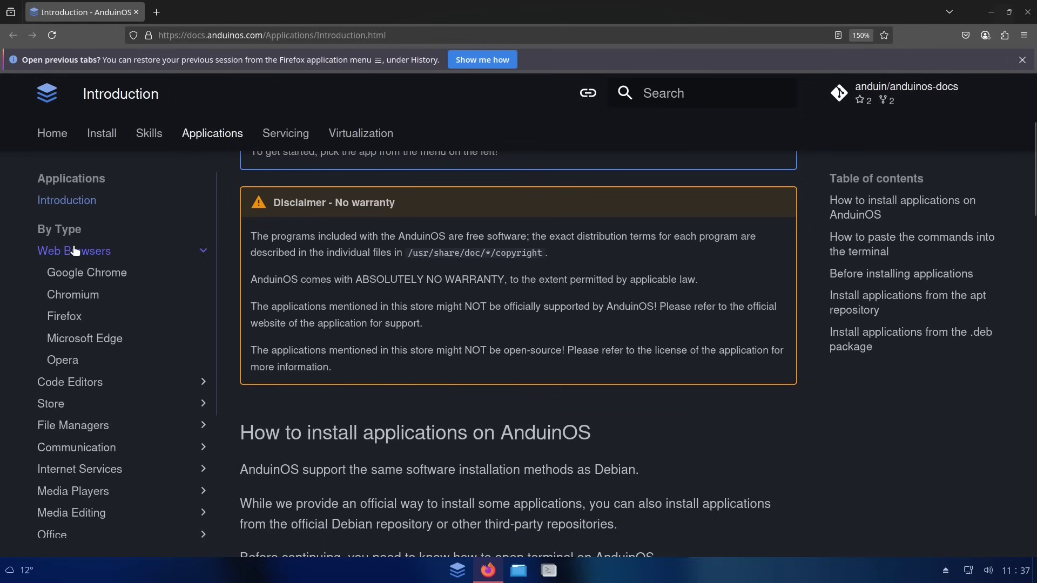
{"action": "left_click", "coordinate": [86, 274]}
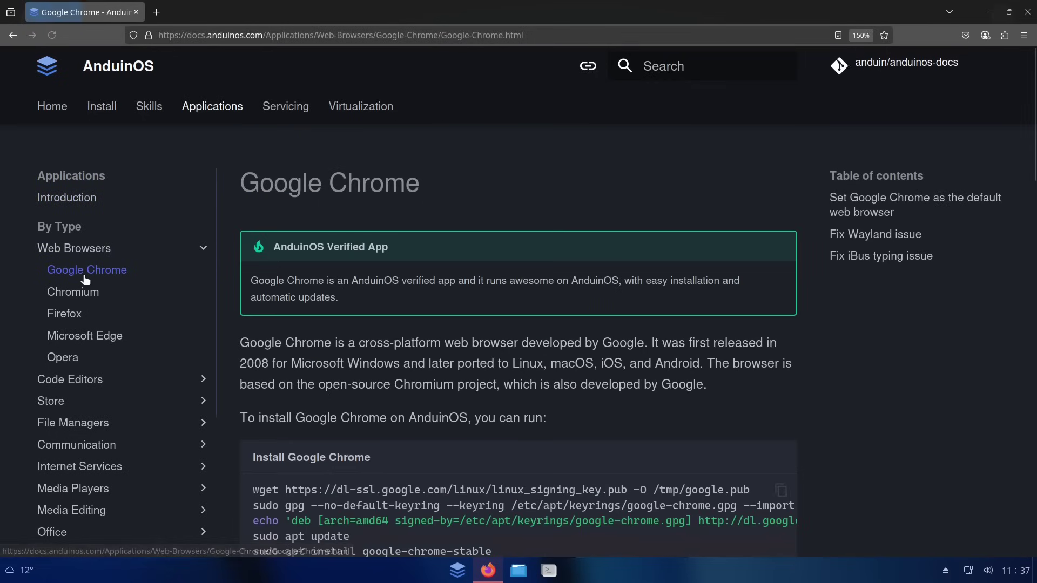
{"action": "scroll", "coordinate": [542, 400], "scroll_direction": "down", "scroll_amount": 4}
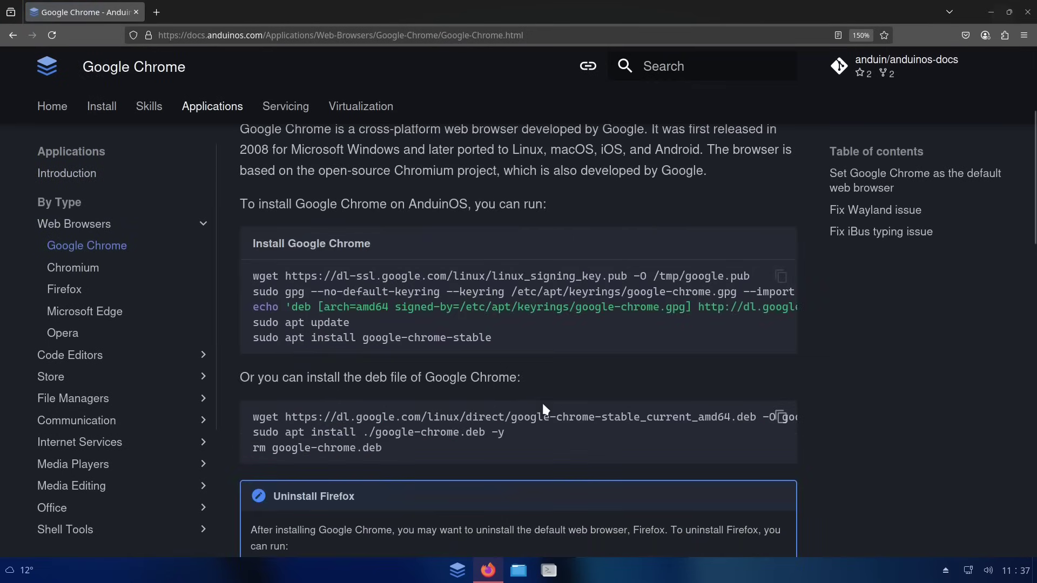
{"action": "scroll", "coordinate": [543, 401], "scroll_direction": "up", "scroll_amount": 4}
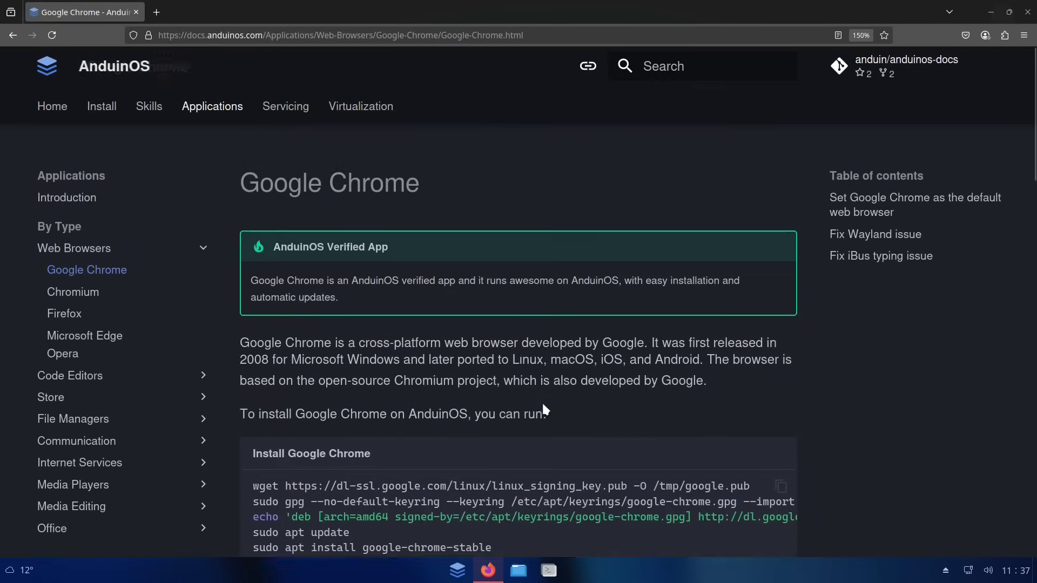
Read the Visual Studio Code install page under Code Editors, then return to the introduction
{"action": "left_click", "coordinate": [96, 380]}
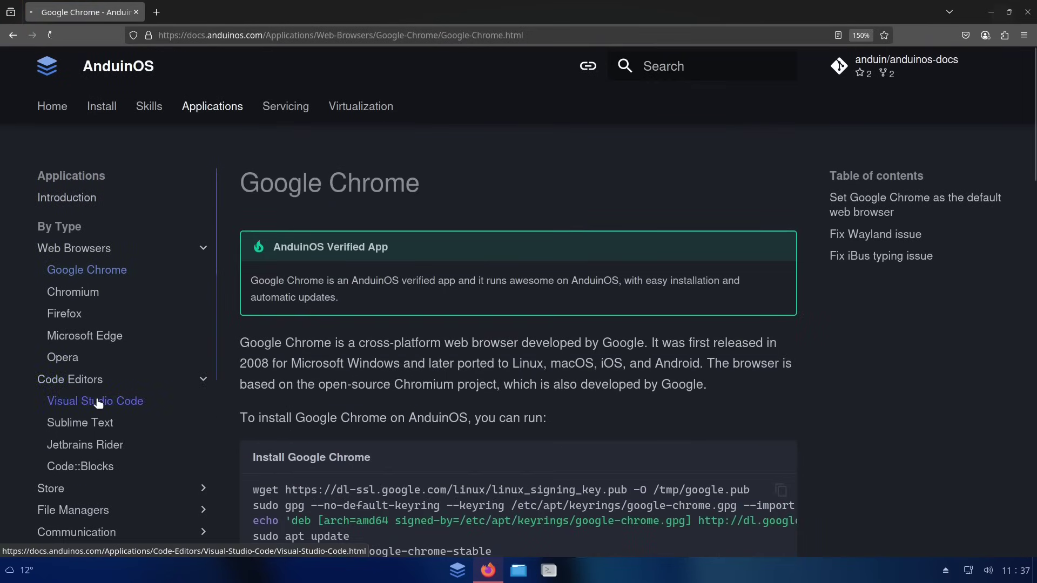
{"action": "left_click", "coordinate": [96, 398]}
{"action": "scroll", "coordinate": [830, 393], "scroll_direction": "down", "scroll_amount": 3}
{"action": "scroll", "coordinate": [830, 395], "scroll_direction": "down", "scroll_amount": 10}
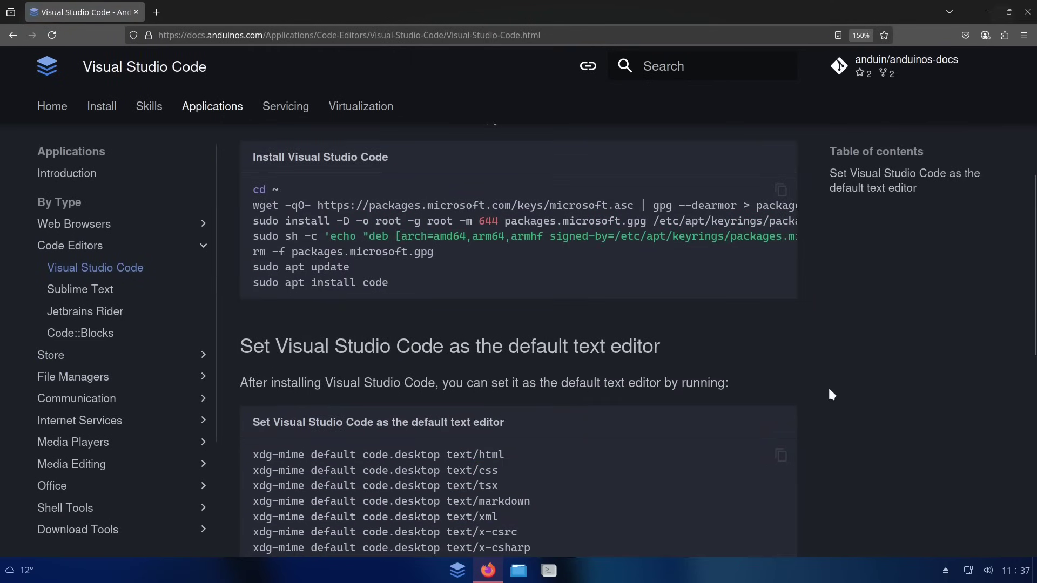
{"action": "scroll", "coordinate": [831, 394], "scroll_direction": "up", "scroll_amount": 12}
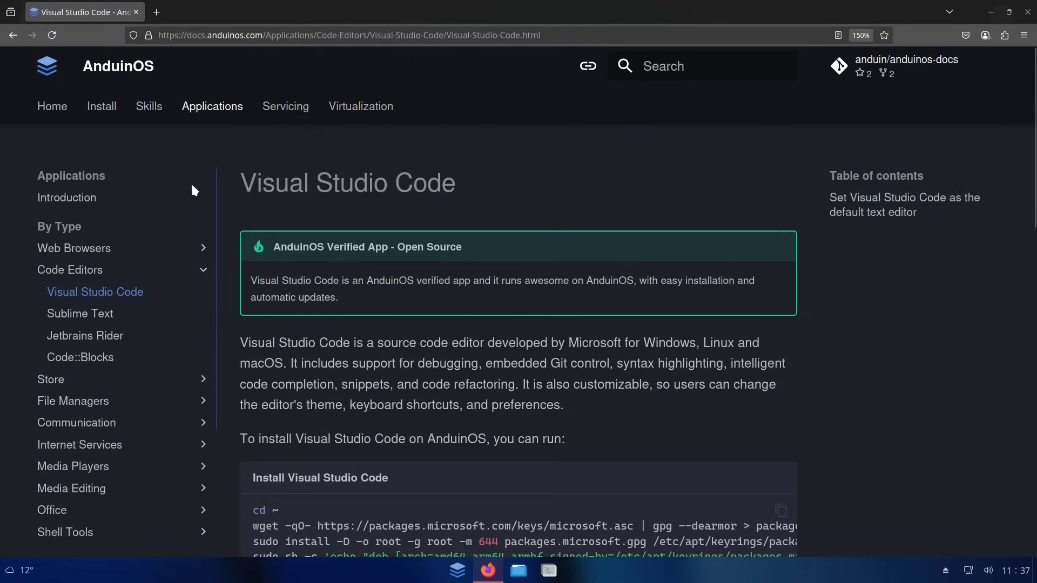
{"action": "left_click", "coordinate": [13, 36]}
{"action": "left_click", "coordinate": [13, 36]}
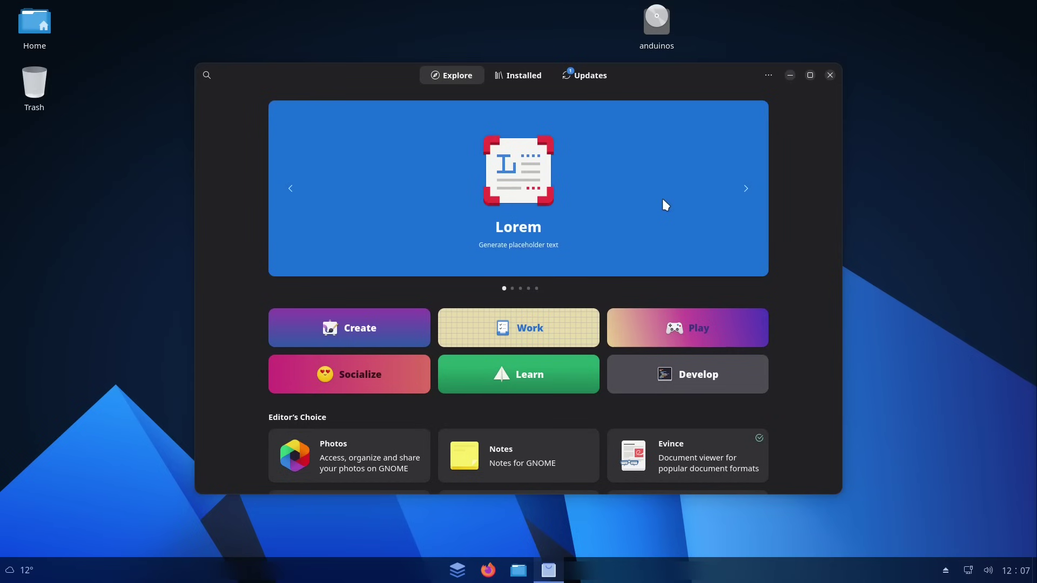
{"action": "scroll", "coordinate": [676, 228], "scroll_direction": "down", "scroll_amount": 1}
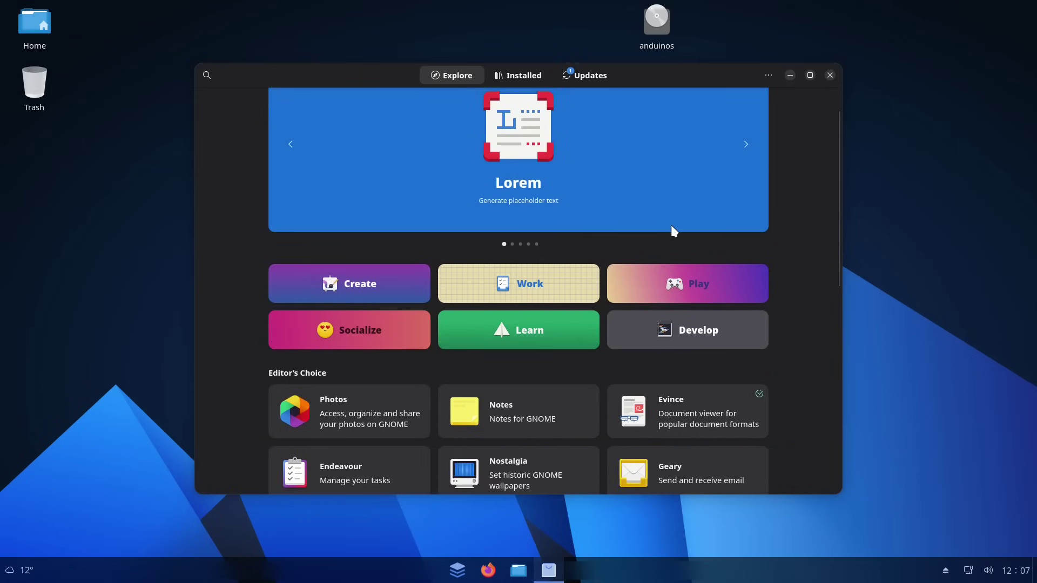
{"action": "scroll", "coordinate": [672, 227], "scroll_direction": "down", "scroll_amount": 3}
{"action": "scroll", "coordinate": [666, 249], "scroll_direction": "down", "scroll_amount": 2}
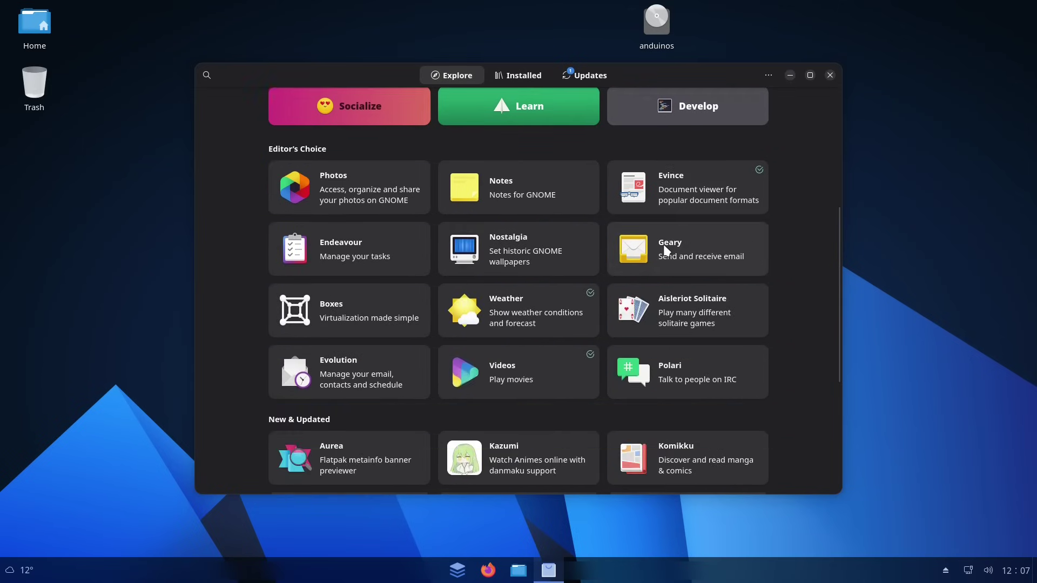
{"action": "scroll", "coordinate": [724, 287], "scroll_direction": "up", "scroll_amount": 6}
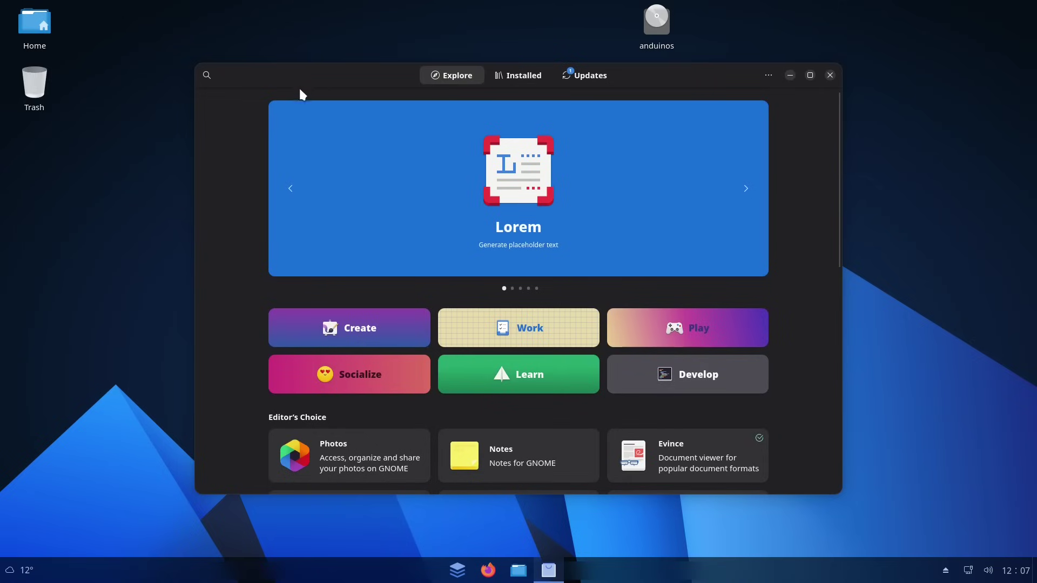
Search the store for 'steam', replace the query with 'proton', then exit search
{"action": "left_click", "coordinate": [205, 72]}
{"action": "type", "text": "stea"}
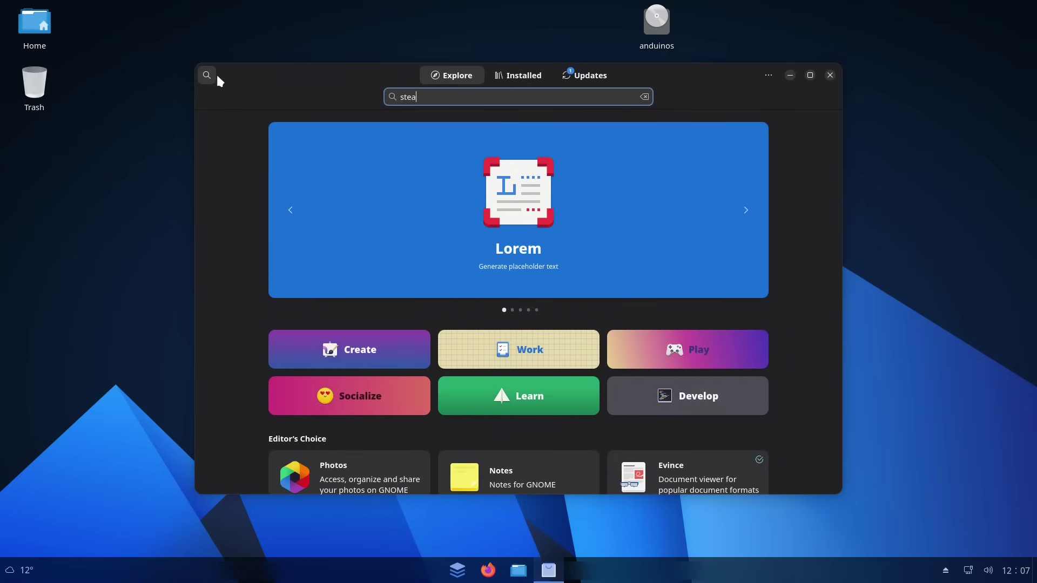
{"action": "type", "text": "m"}
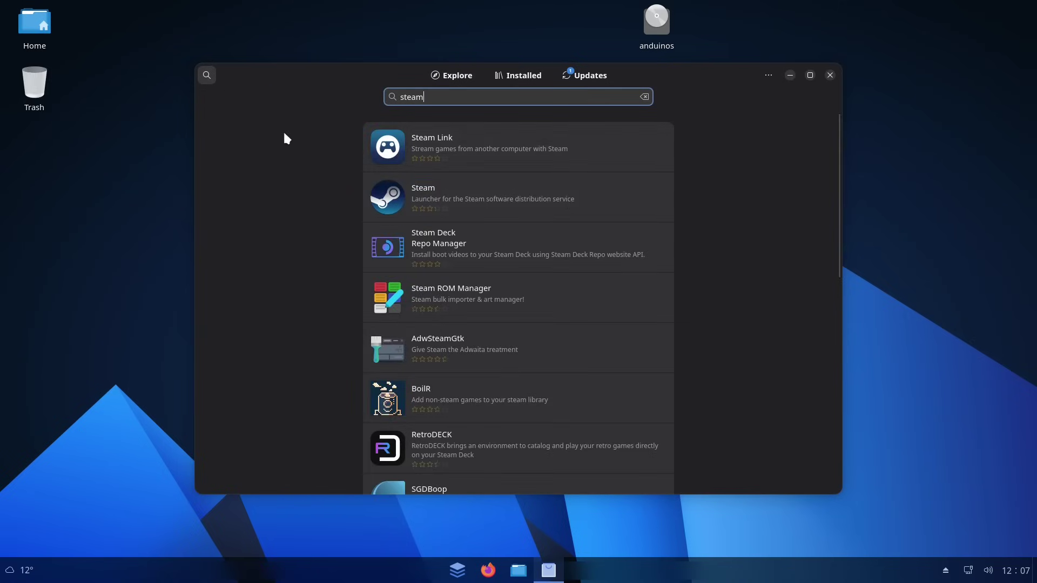
{"action": "double_click", "coordinate": [453, 98]}
{"action": "type", "text": "p"}
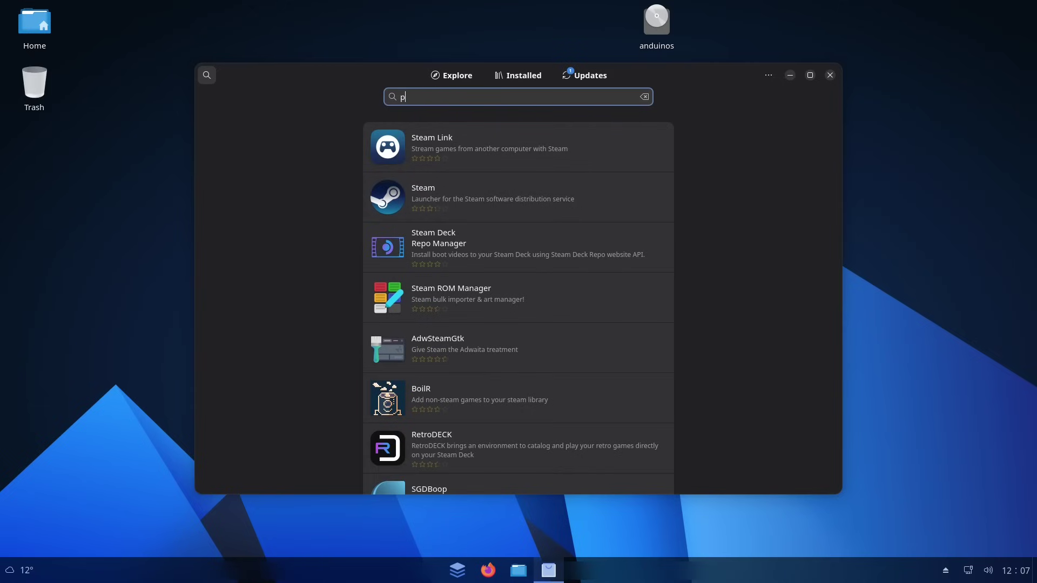
{"action": "type", "text": "roton"}
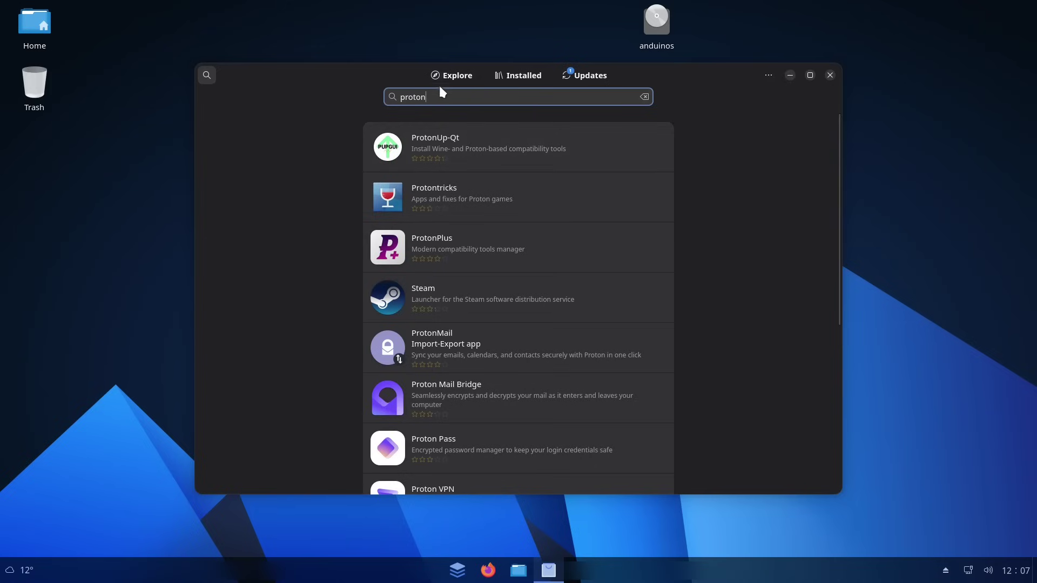
{"action": "key", "text": "Escape"}
Scroll the Explore page down to Other Categories and back up to the top
{"action": "scroll", "coordinate": [378, 259], "scroll_direction": "down", "scroll_amount": 6}
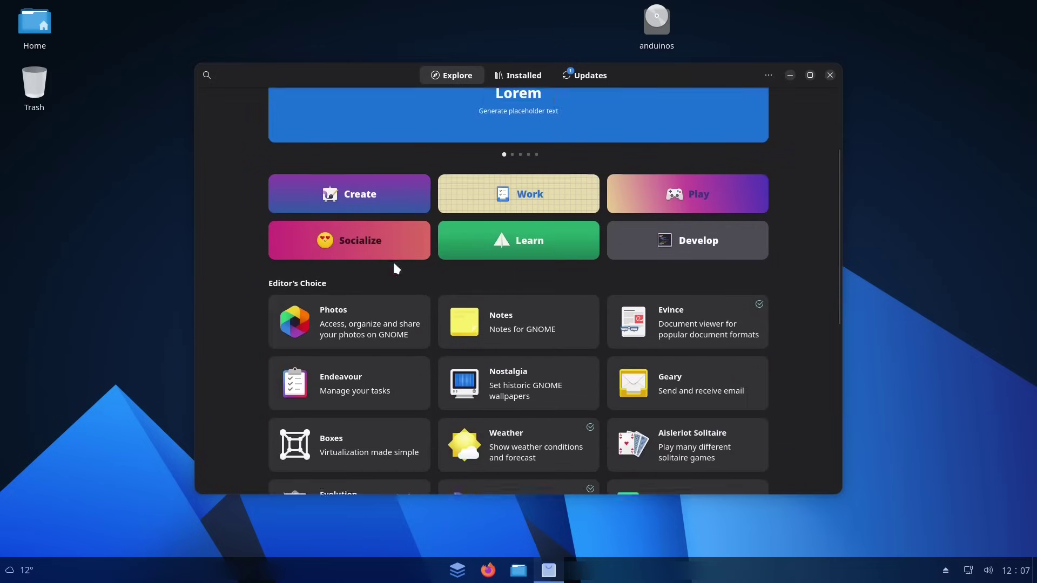
{"action": "scroll", "coordinate": [393, 261], "scroll_direction": "down", "scroll_amount": 1}
{"action": "scroll", "coordinate": [370, 323], "scroll_direction": "up", "scroll_amount": 6}
{"action": "scroll", "coordinate": [594, 341], "scroll_direction": "down", "scroll_amount": 4}
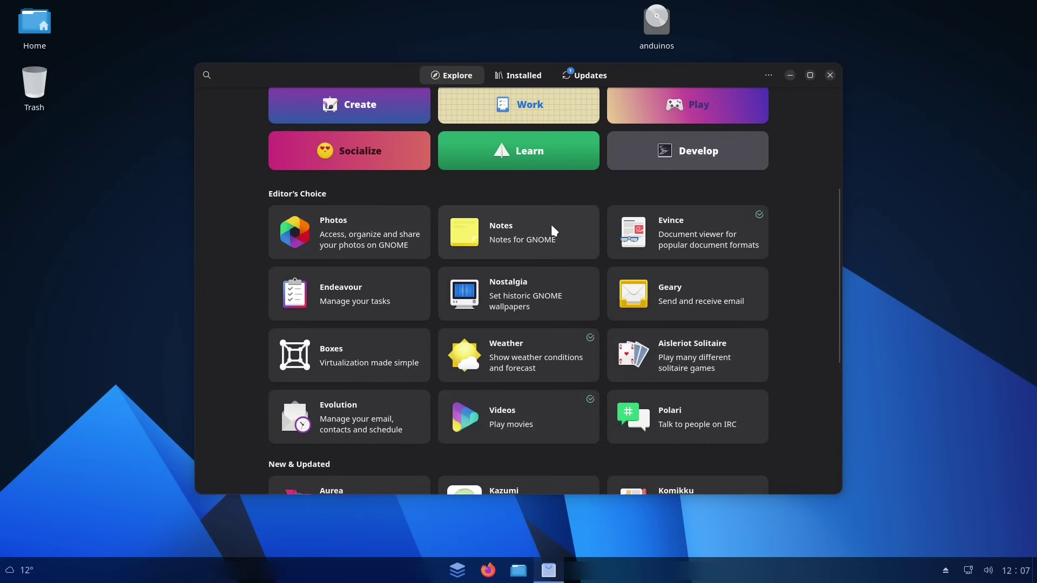
{"action": "scroll", "coordinate": [779, 308], "scroll_direction": "down", "scroll_amount": 5}
{"action": "scroll", "coordinate": [780, 305], "scroll_direction": "down", "scroll_amount": 2}
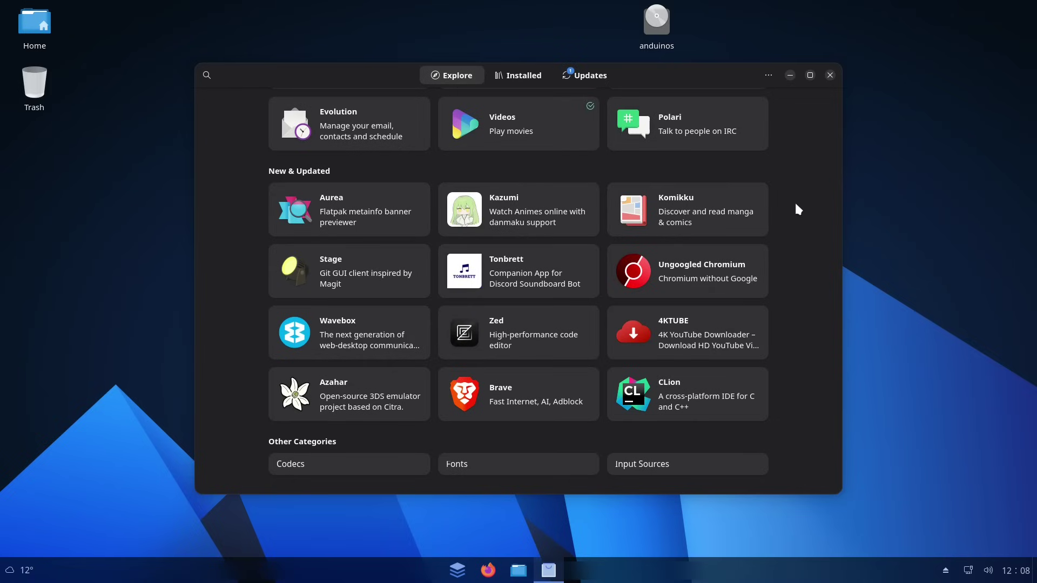
{"action": "scroll", "coordinate": [532, 340], "scroll_direction": "up", "scroll_amount": 7}
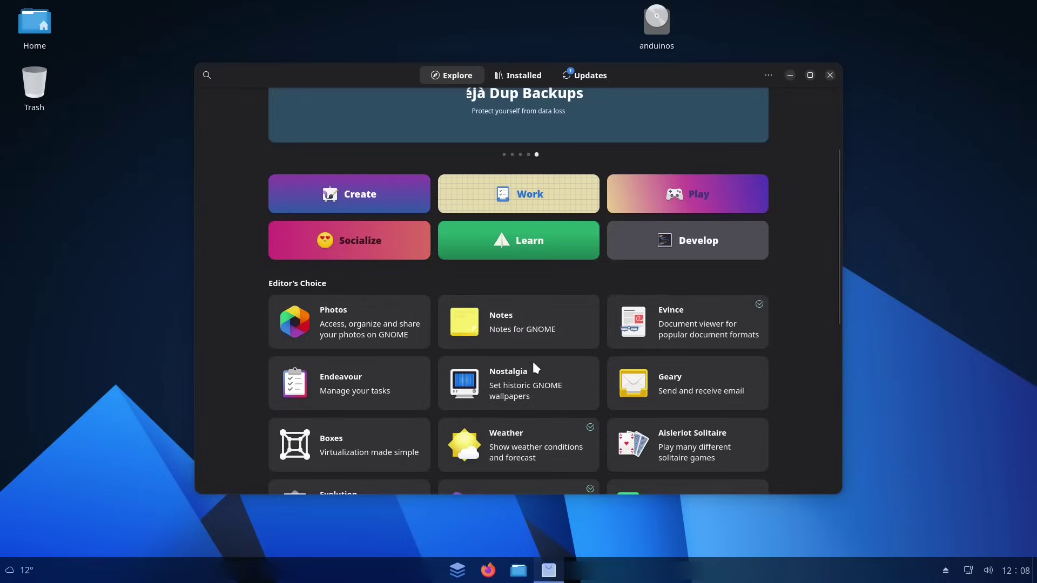
{"action": "scroll", "coordinate": [533, 360], "scroll_direction": "up", "scroll_amount": 3}
View the installed apps, return to Explore, and maximize the Software window
{"action": "left_click", "coordinate": [497, 77]}
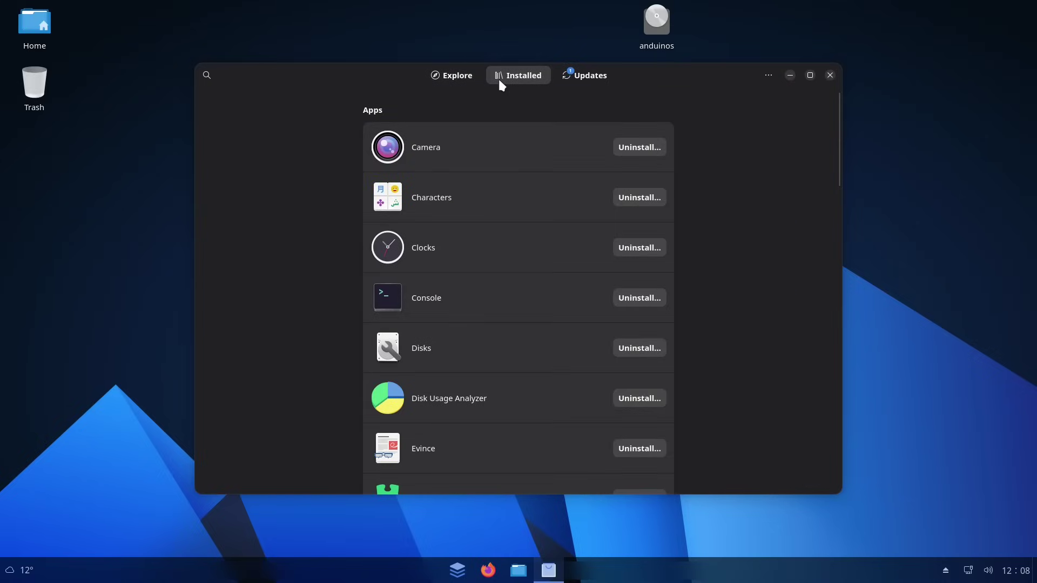
{"action": "left_click", "coordinate": [458, 76]}
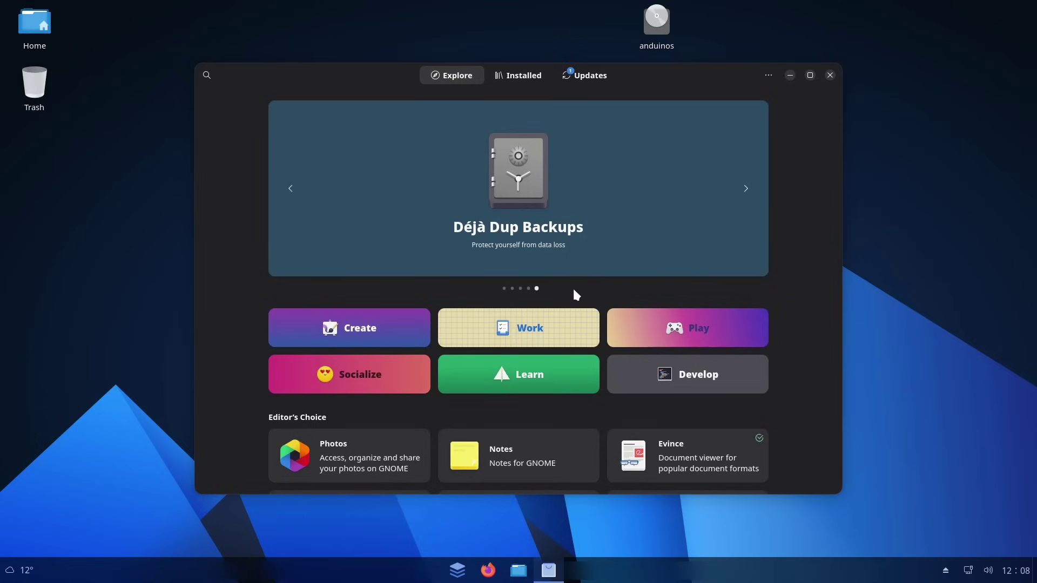
{"action": "left_click", "coordinate": [810, 76]}
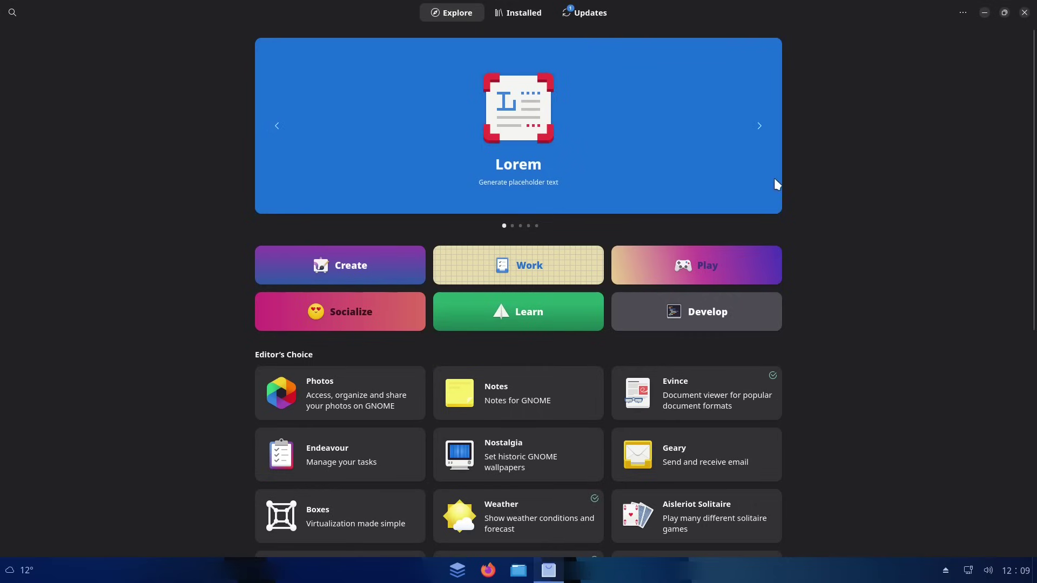
Restore, re-maximize and restore the Software window again, then minimize it
{"action": "left_click_drag", "start_coordinate": [875, 8], "coordinate": [845, 69]}
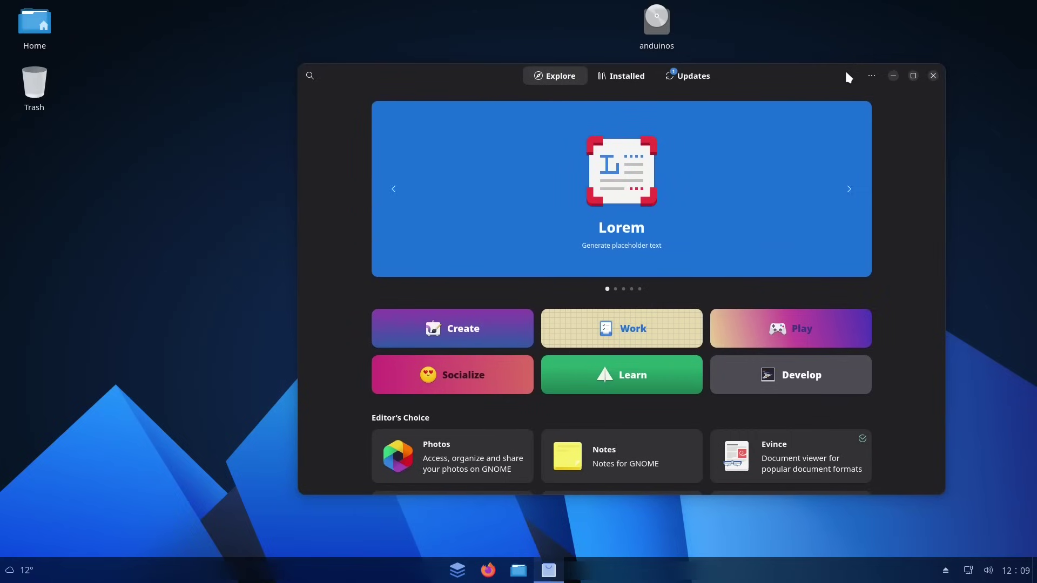
{"action": "left_click", "coordinate": [912, 76]}
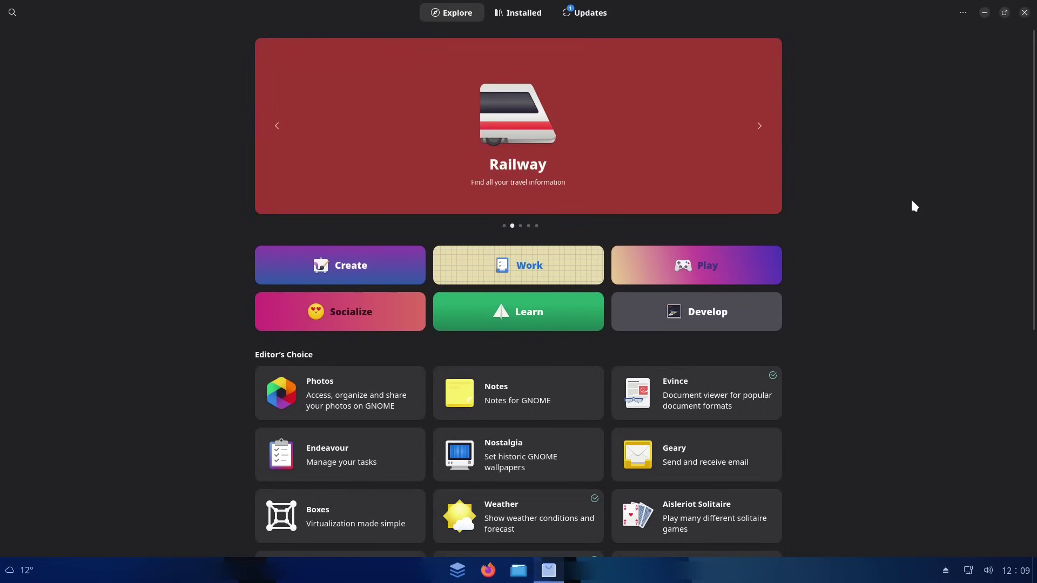
{"action": "double_click", "coordinate": [864, 8]}
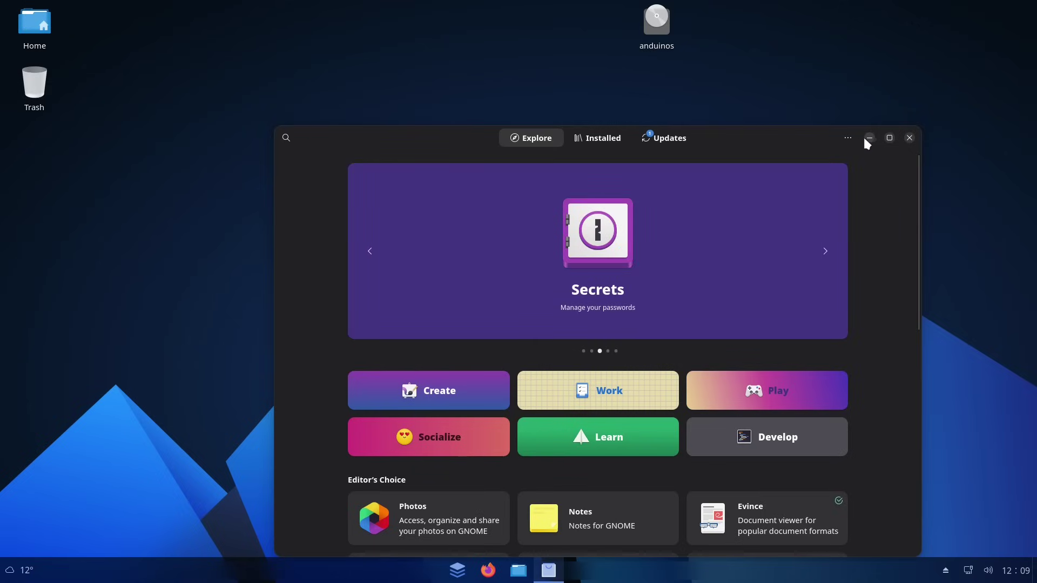
{"action": "left_click", "coordinate": [868, 139]}
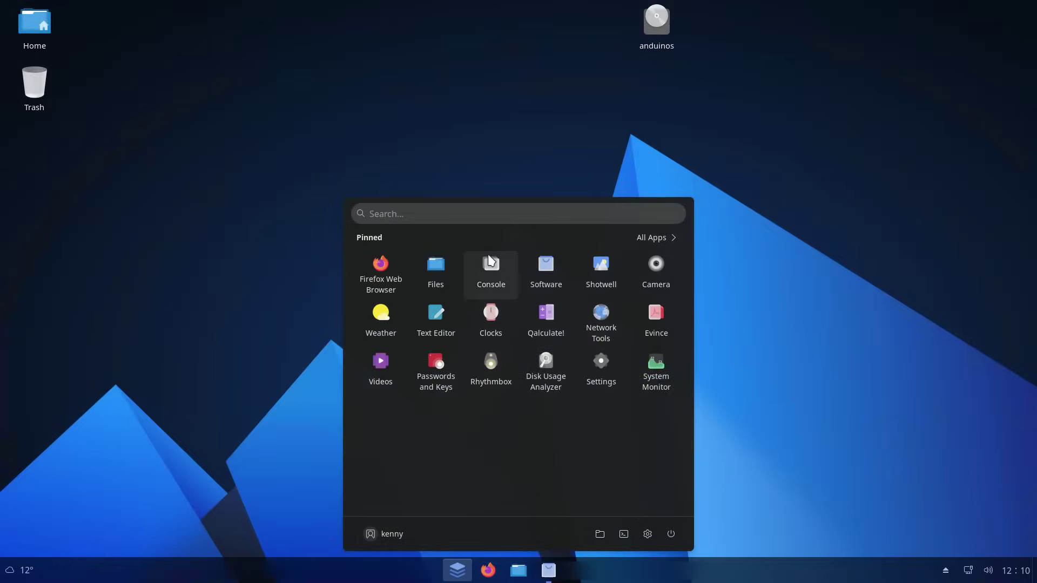
{"action": "left_click", "coordinate": [494, 264]}
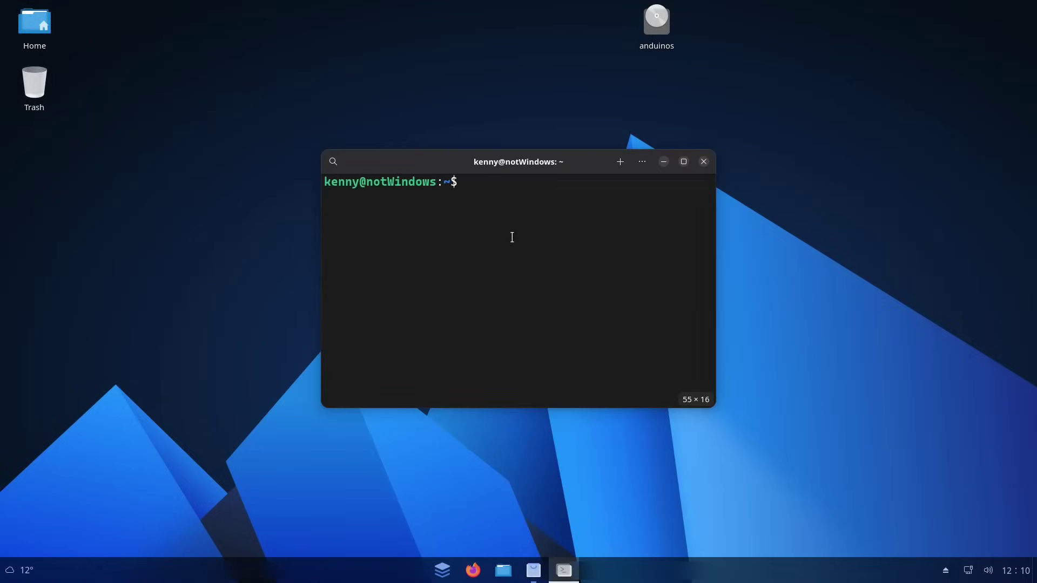
Run cat /etc/os-release in Console to print the system release details
{"action": "type", "text": "cat /"}
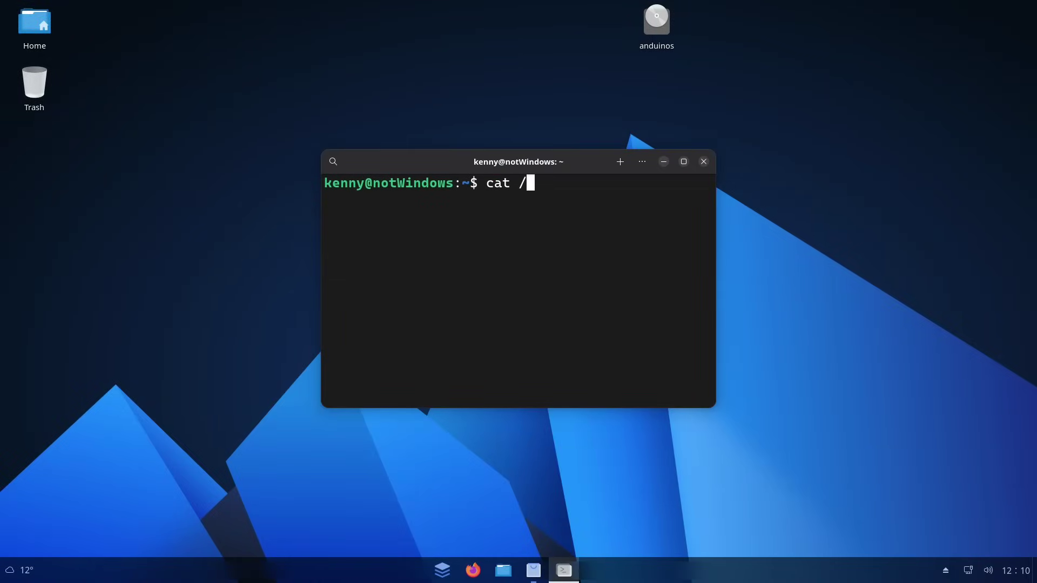
{"action": "type", "text": "etc/os"}
{"action": "key", "text": "Tab"}
{"action": "key", "text": "Return"}
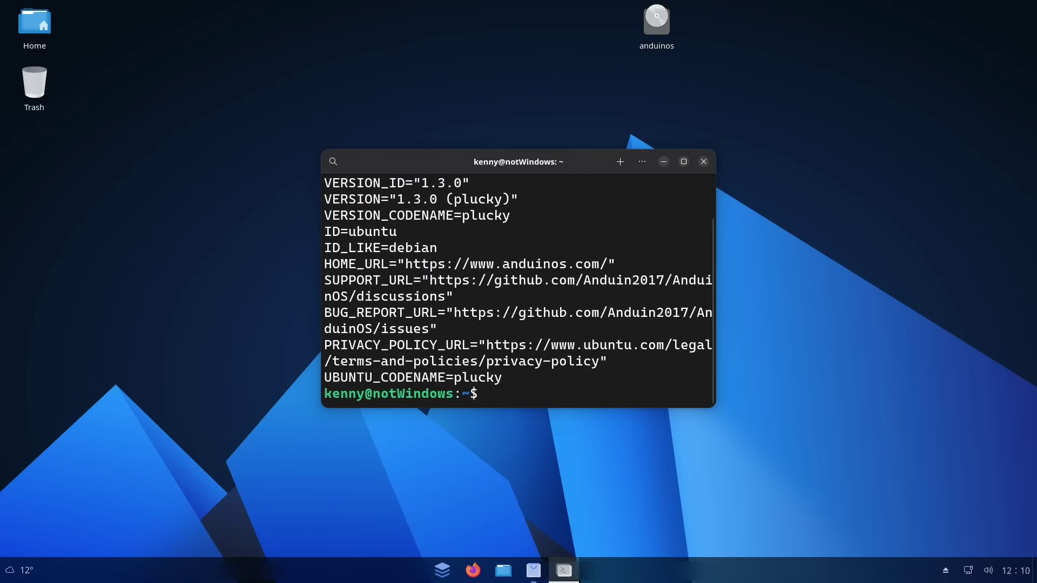
Highlight the ID=ubuntu and ID_LIKE=debian lines in the maximized terminal, then minimize it
{"action": "double_click", "coordinate": [389, 231]}
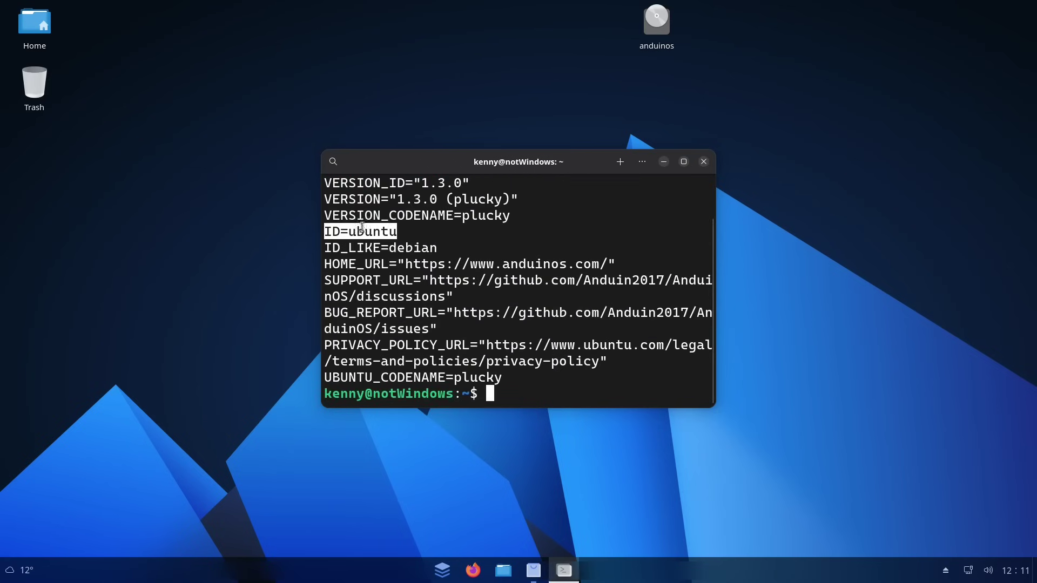
{"action": "left_click", "coordinate": [684, 162]}
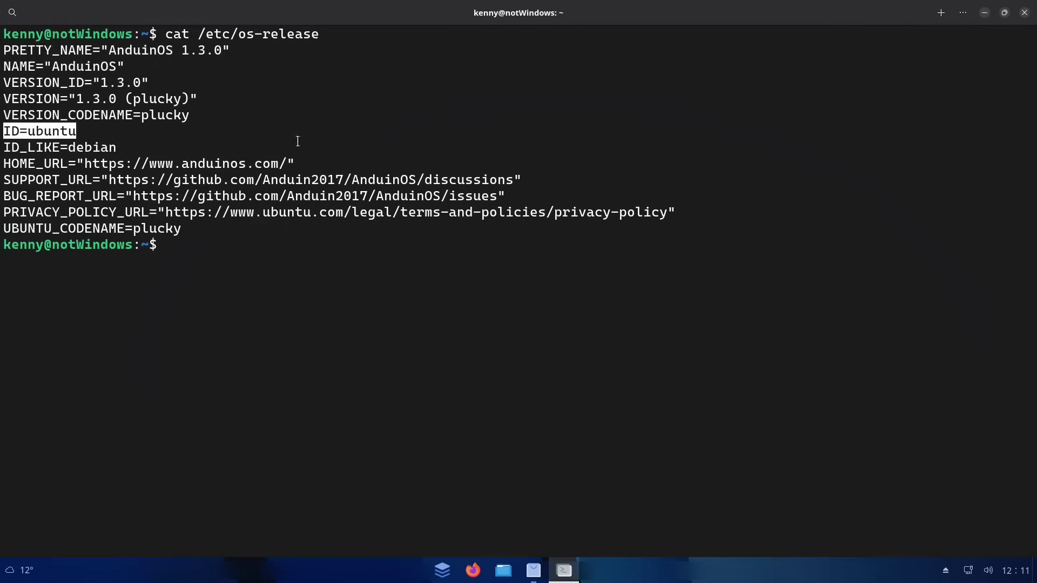
{"action": "double_click", "coordinate": [98, 146]}
{"action": "left_click", "coordinate": [96, 141]}
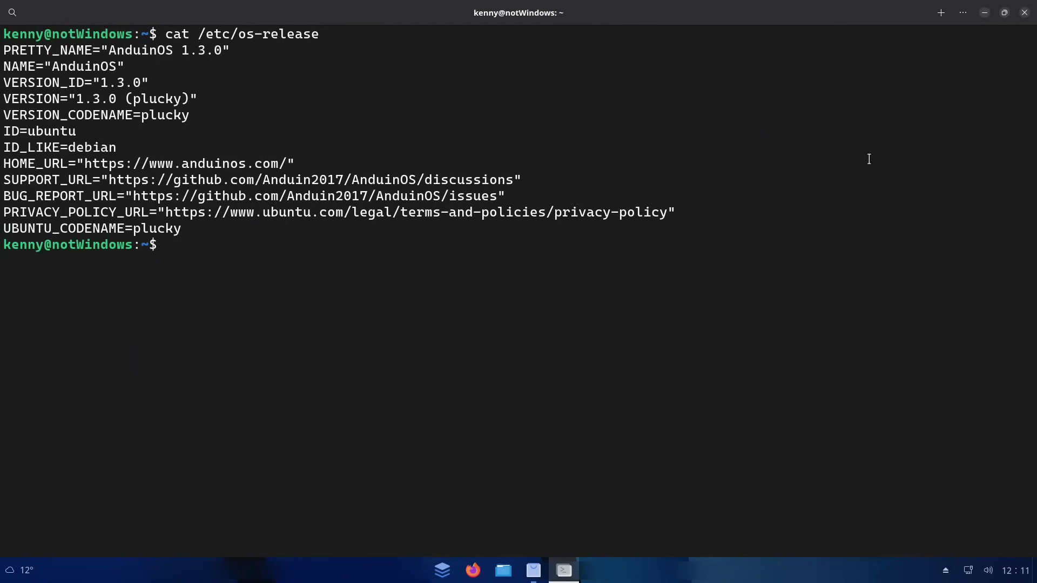
{"action": "left_click", "coordinate": [984, 13]}
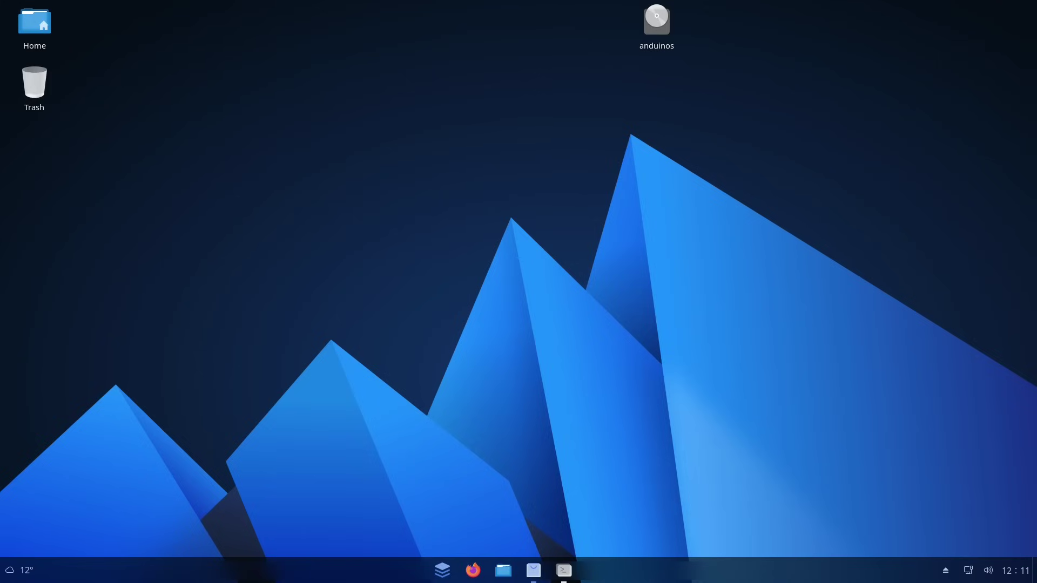
Open the app launcher, dismiss it, then reopen it to show the pinned apps grid
{"action": "left_click", "coordinate": [442, 574]}
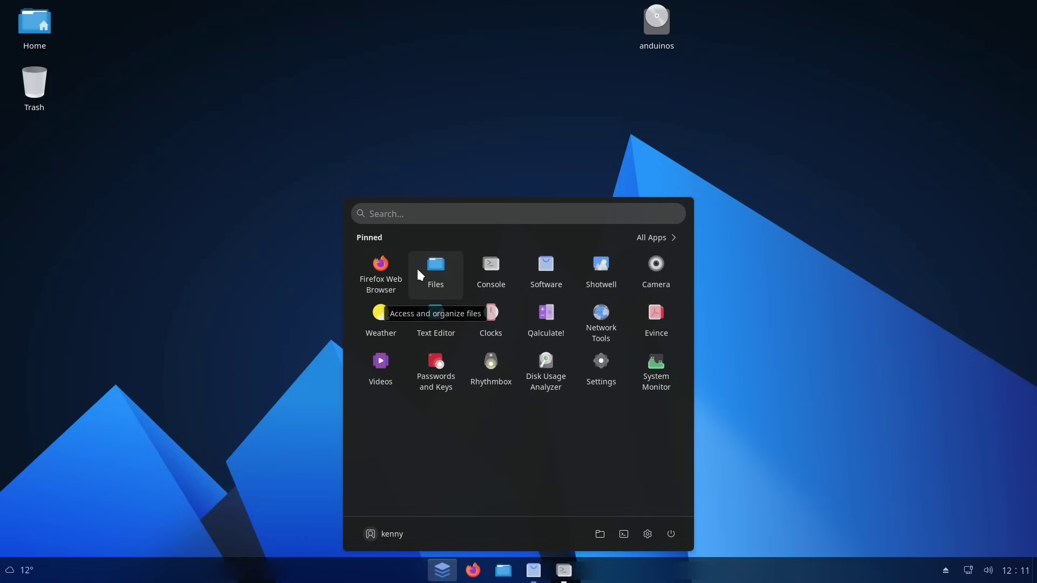
{"action": "left_click", "coordinate": [391, 130]}
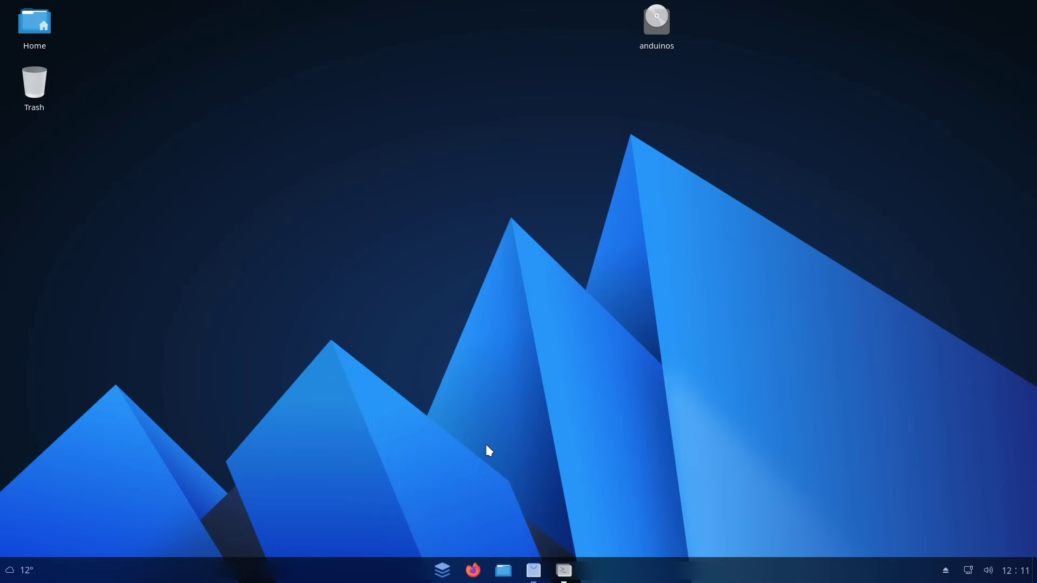
{"action": "left_click", "coordinate": [443, 572]}
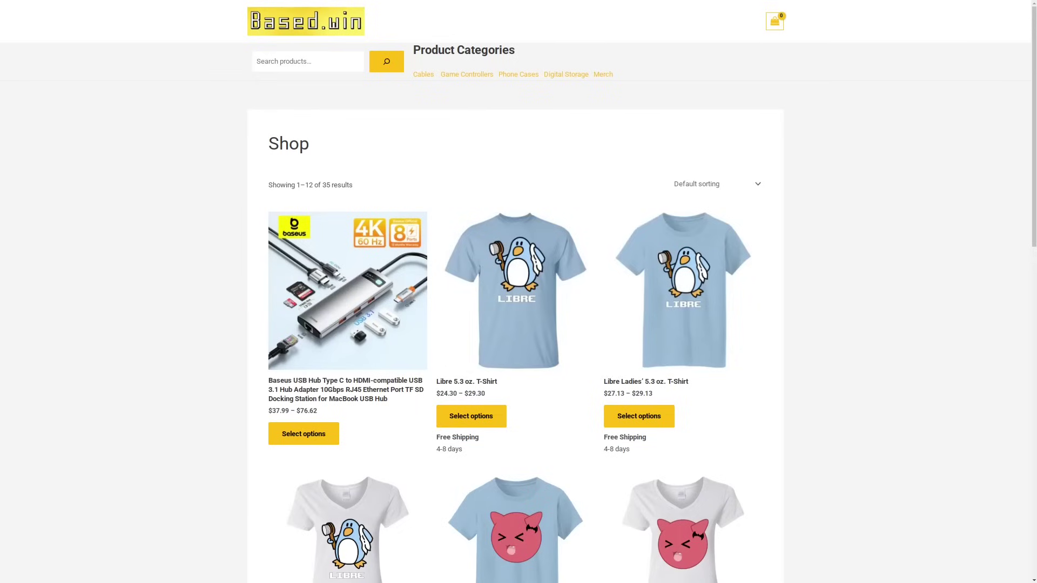
Go to shop page 2 (results 13–24 of 35) and scroll down to the Tux hoodie
{"action": "scroll", "coordinate": [518, 292], "scroll_direction": "down", "scroll_amount": 13}
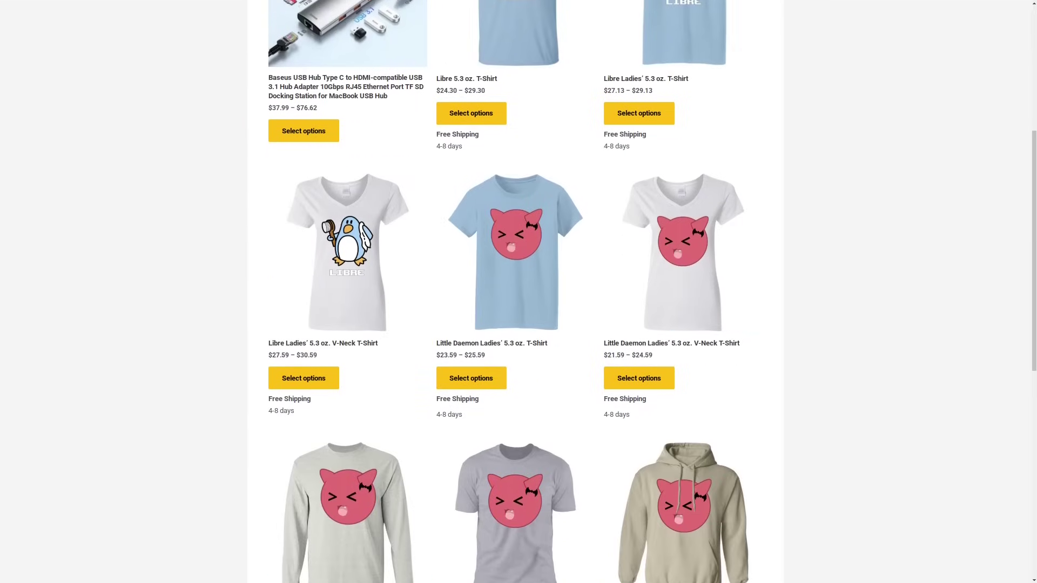
{"action": "scroll", "coordinate": [518, 292], "scroll_direction": "down", "scroll_amount": 2}
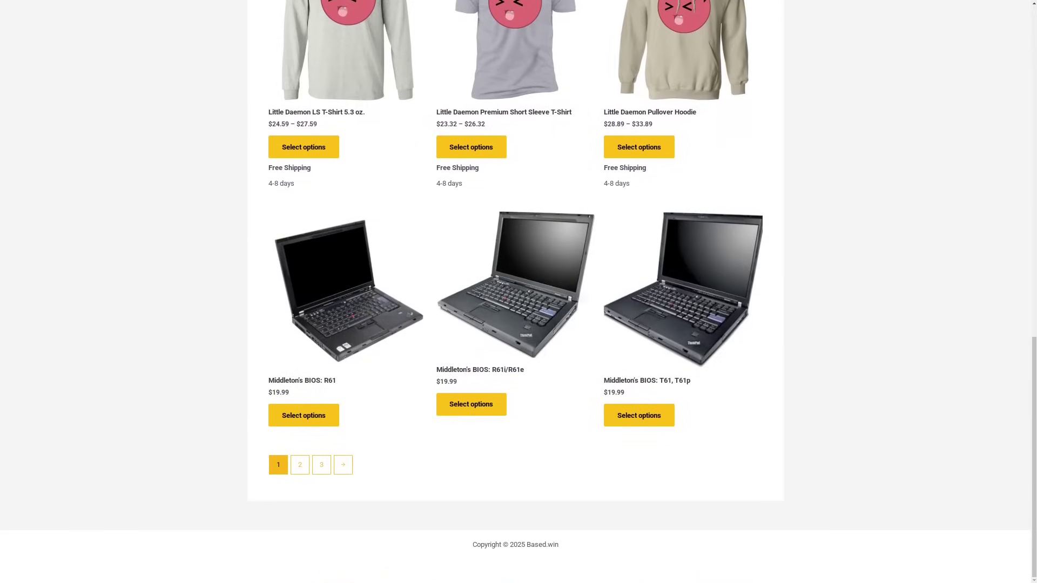
{"action": "left_click", "coordinate": [300, 465]}
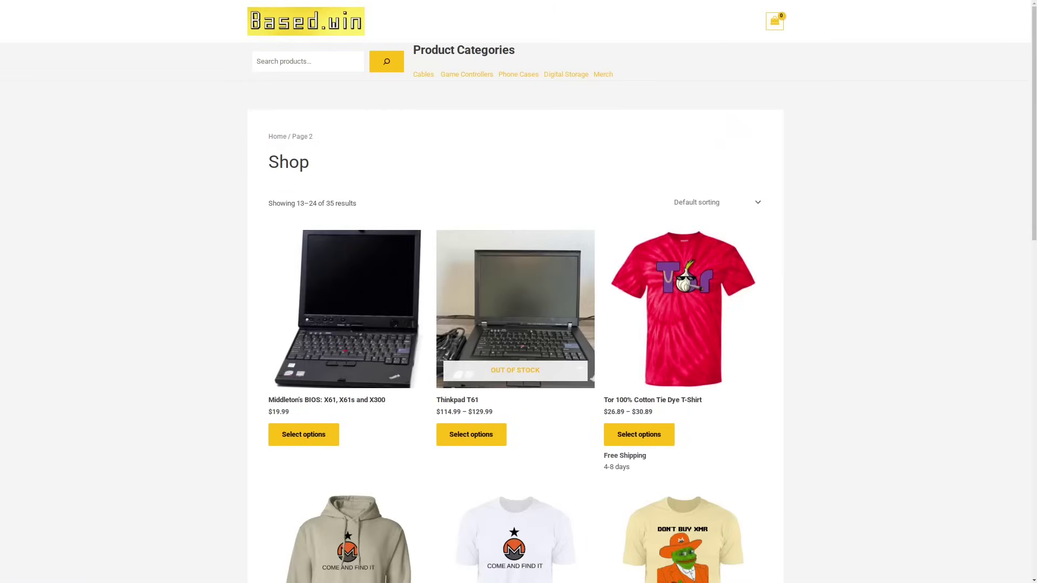
{"action": "scroll", "coordinate": [519, 292], "scroll_direction": "down", "scroll_amount": 7}
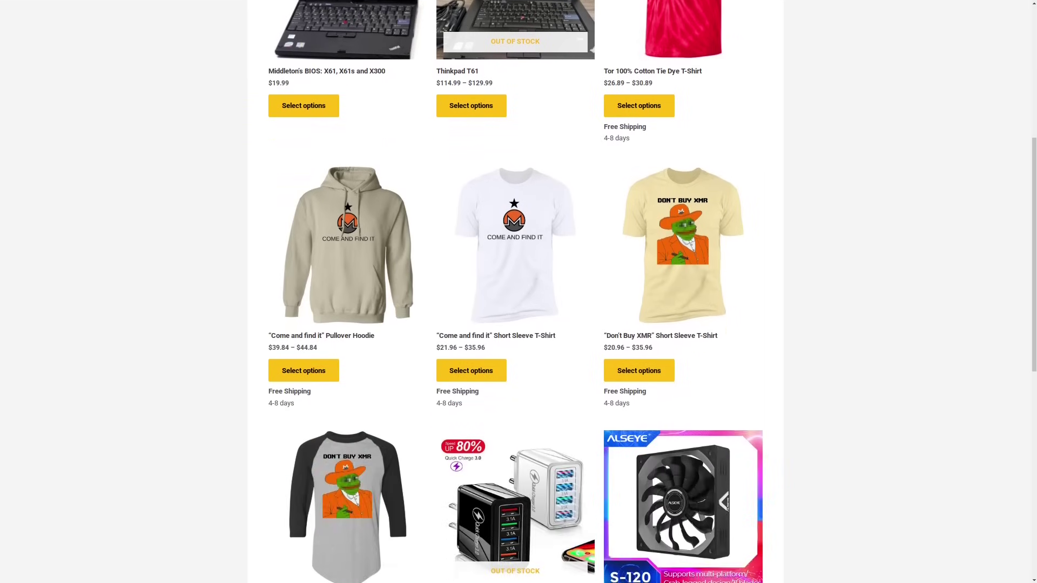
{"action": "scroll", "coordinate": [519, 291], "scroll_direction": "down", "scroll_amount": 8}
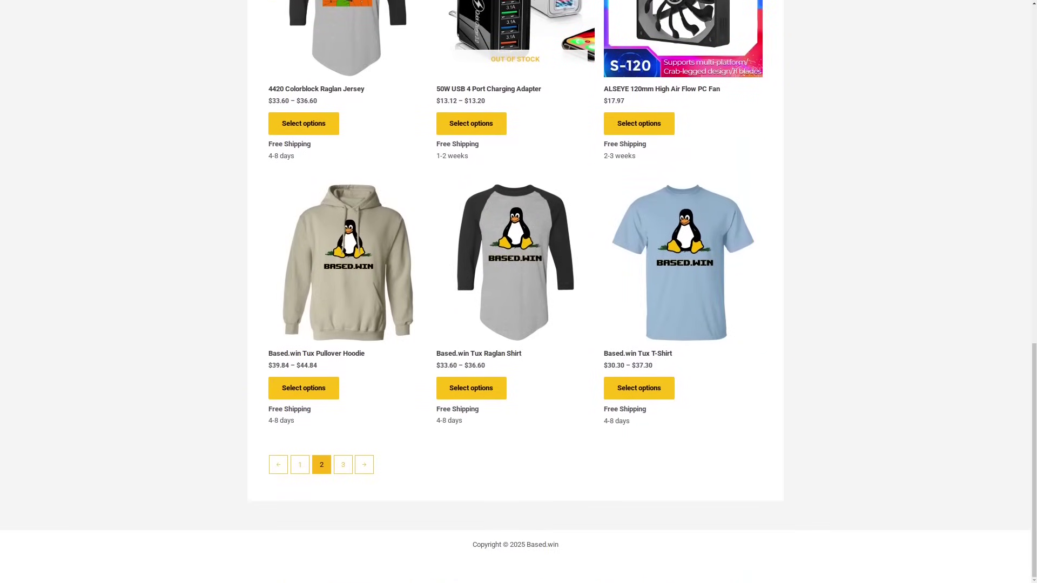